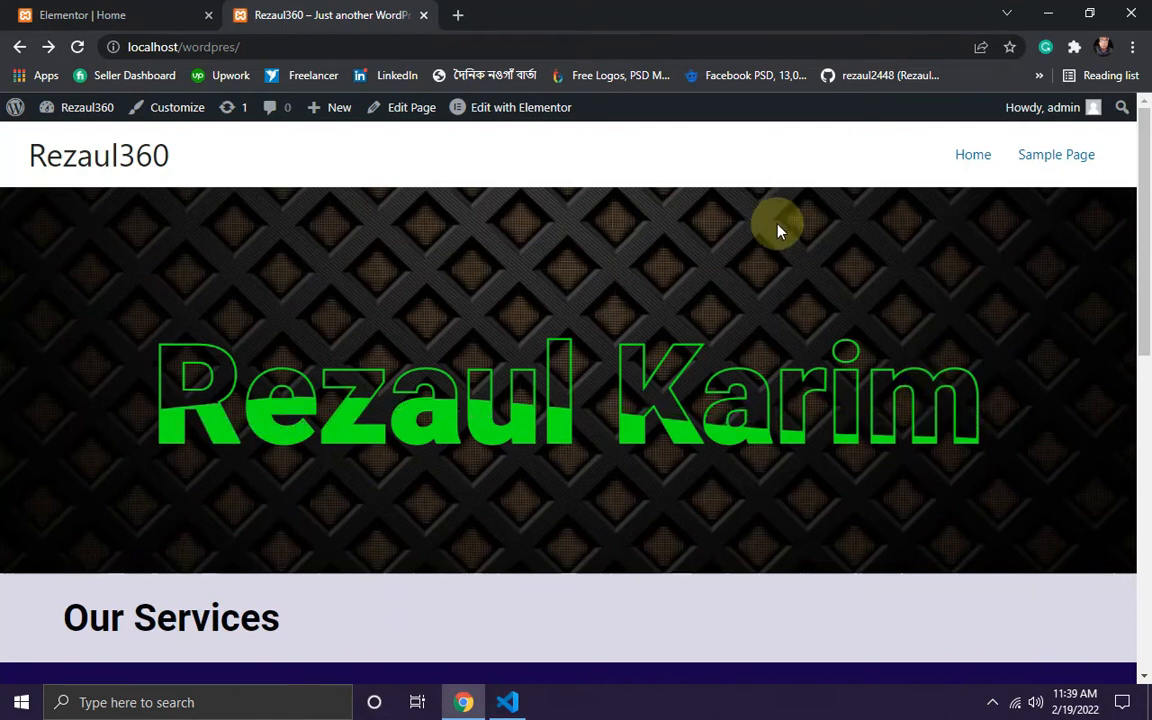
# - Delete the existing dark hero section with the large green name heading from the Home page
pyautogui.click(118, 10)
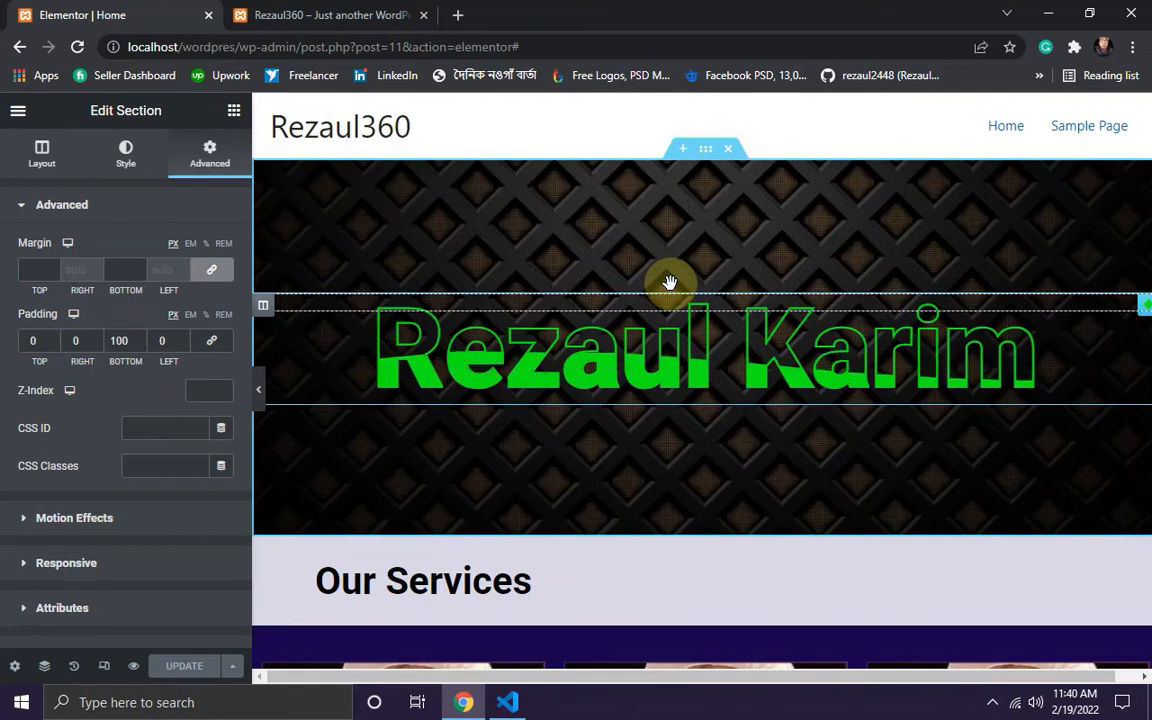
pyautogui.click(733, 150)
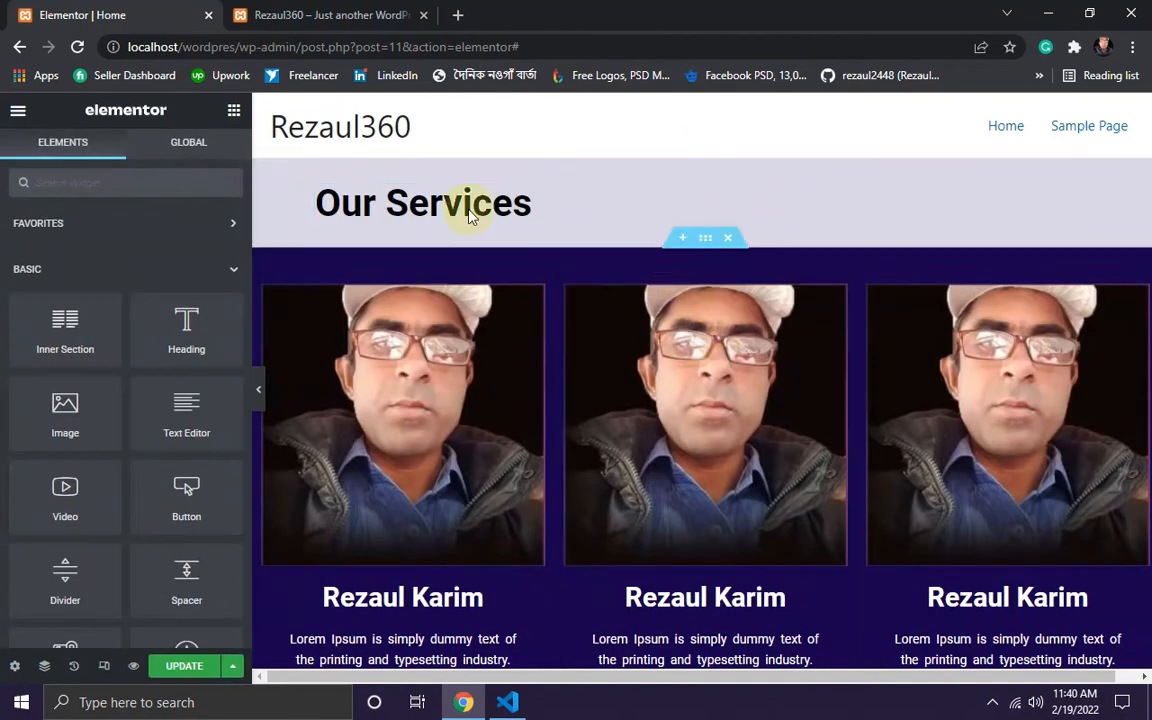
# - Publish the deletion and reload the live site to confirm it now opens with Our Services
pyautogui.click(185, 676)
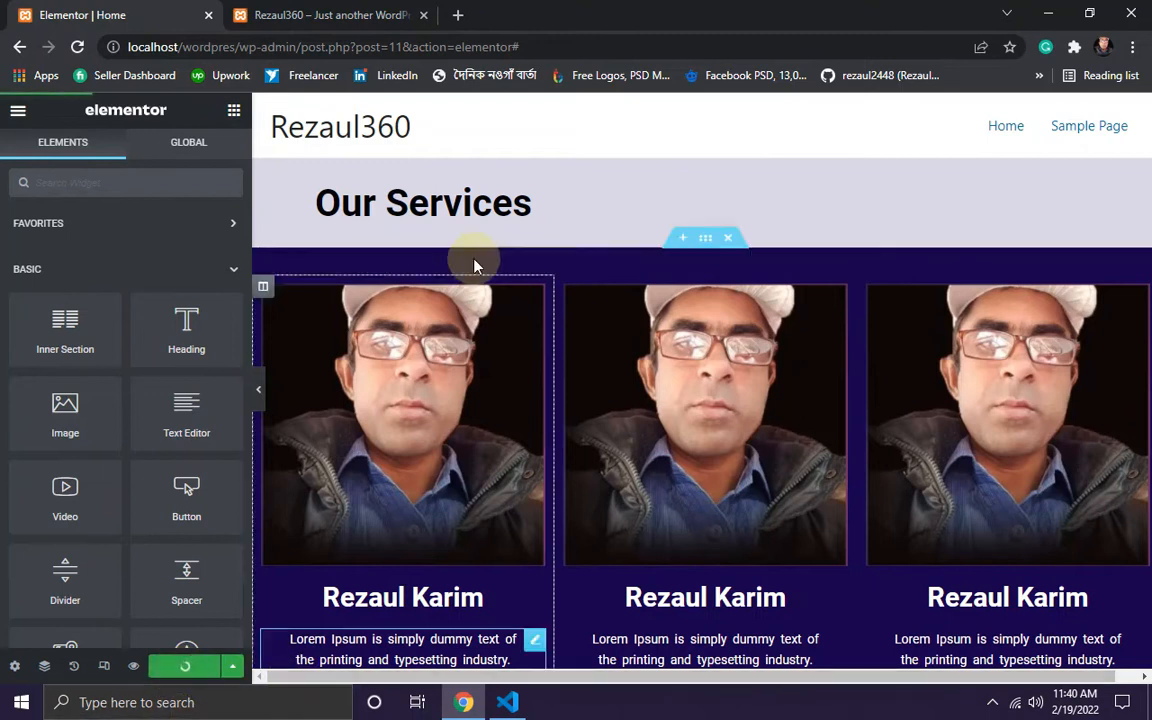
pyautogui.click(320, 16)
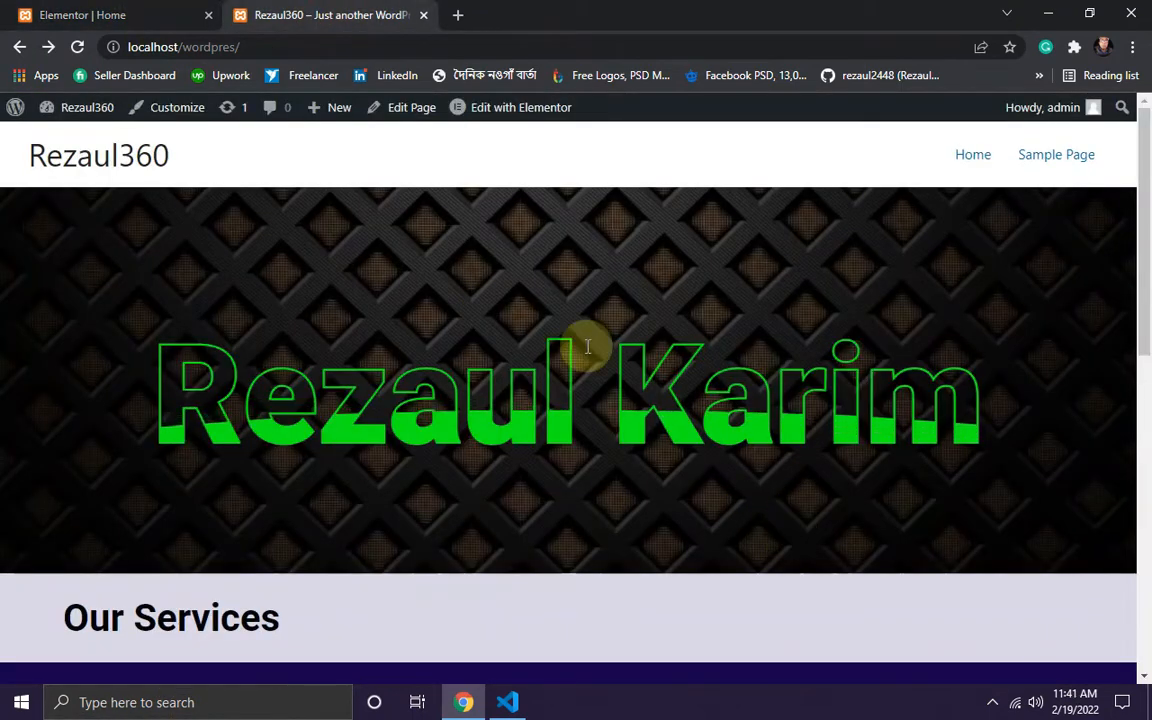
pyautogui.click(79, 47)
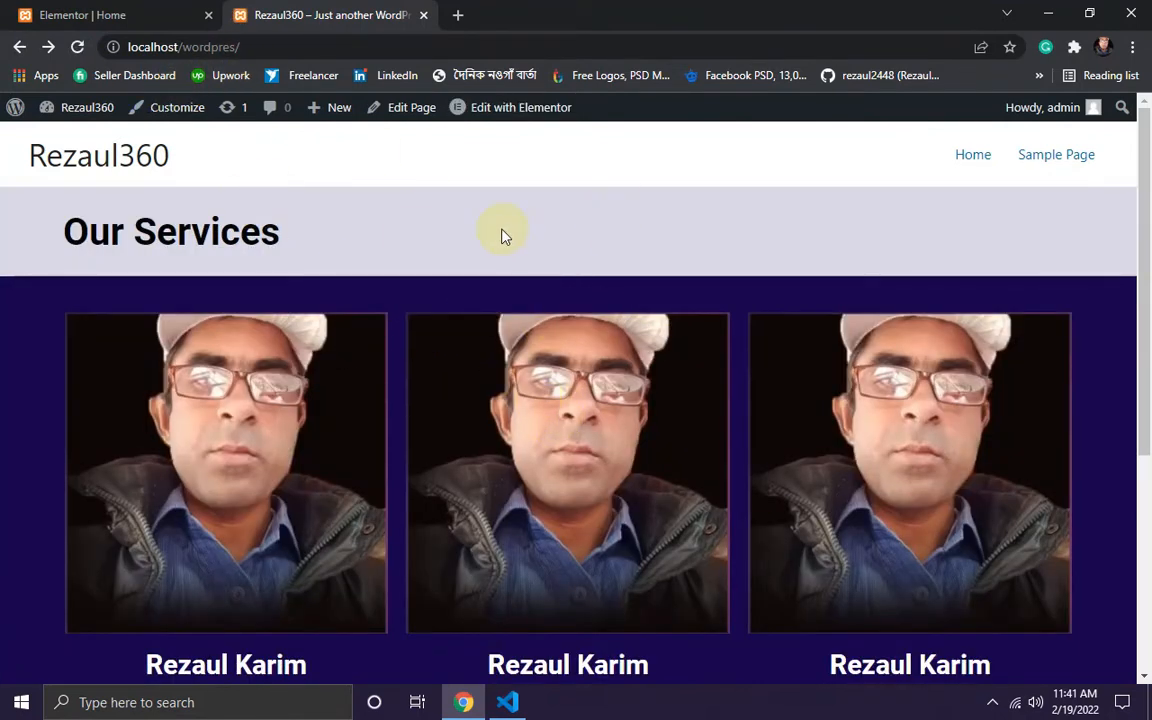
pyautogui.click(89, 15)
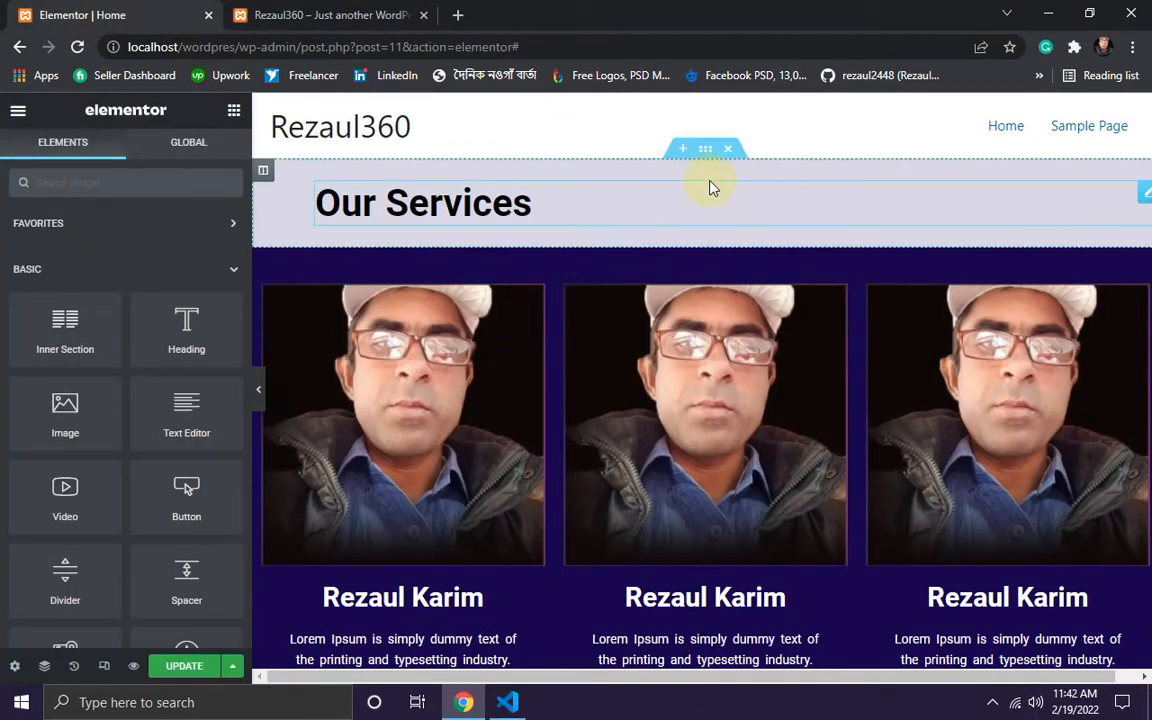
# - Insert a new single-column section above Our Services
pyautogui.click(679, 153)
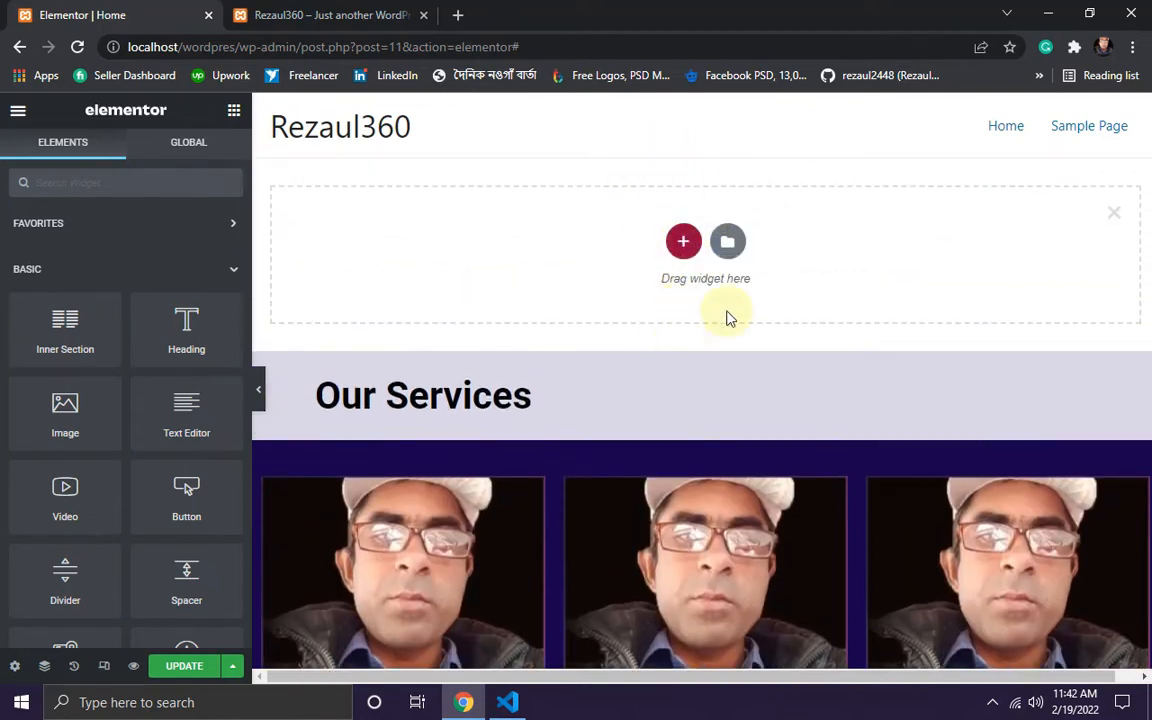
pyautogui.click(683, 241)
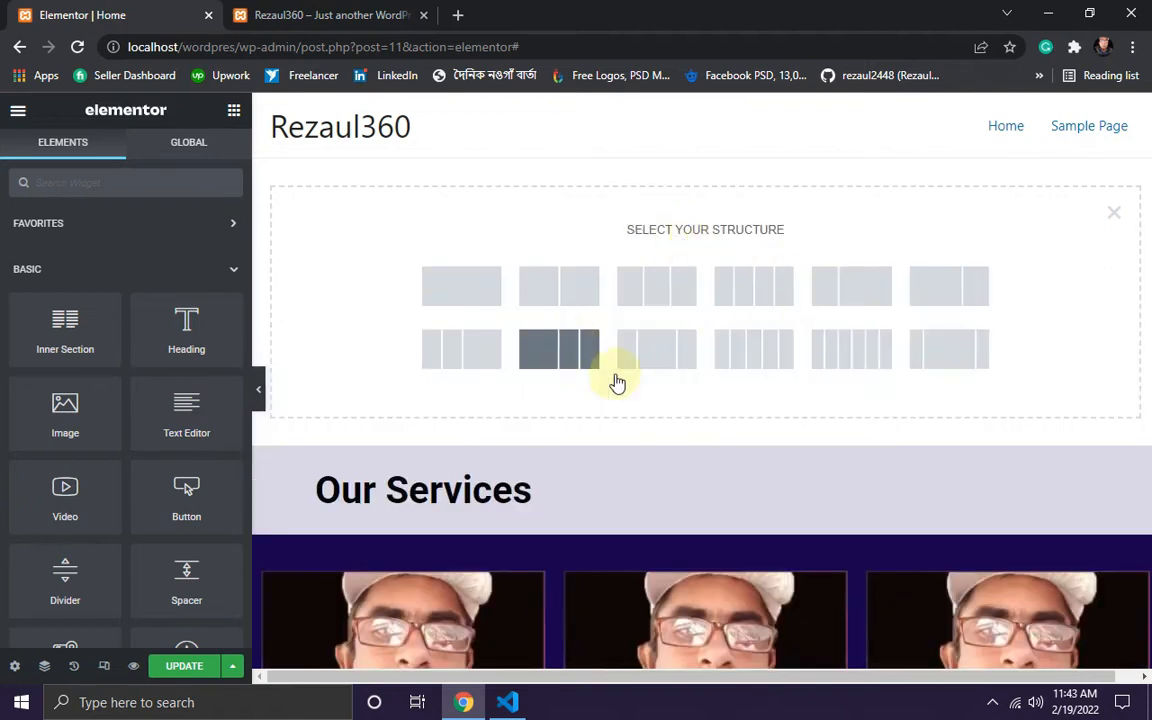
pyautogui.click(472, 288)
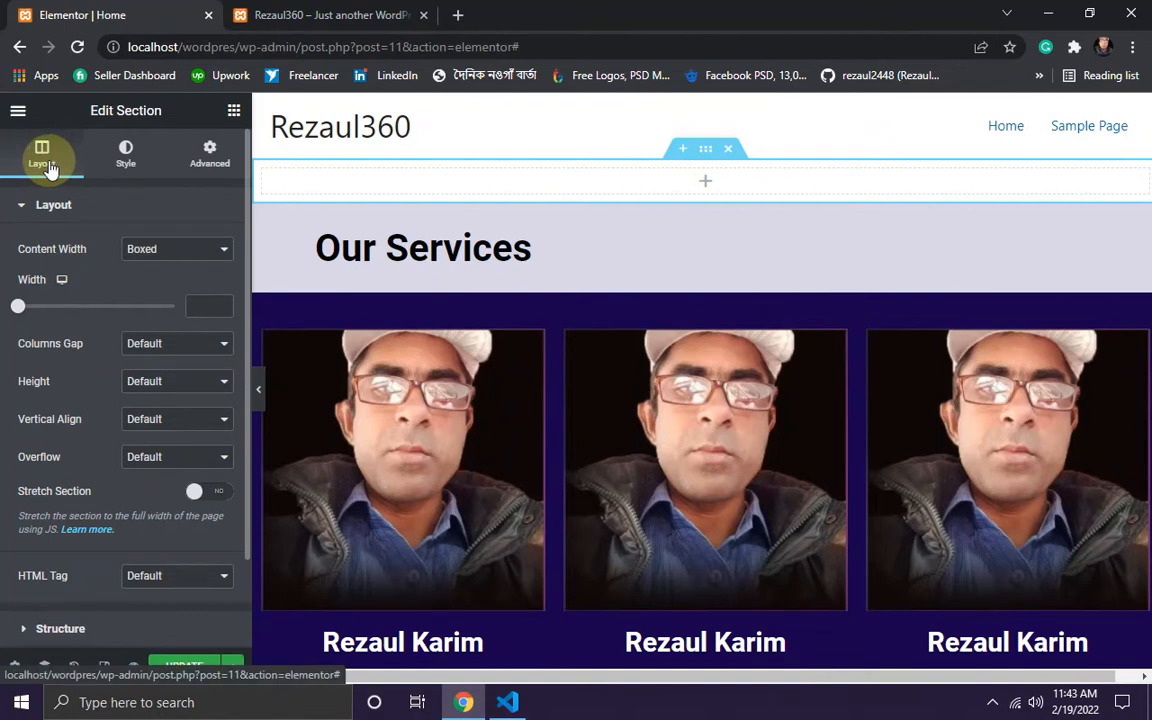
# - Set the new section's height to Min Height of 50 VH
pyautogui.scroll(-2, 170, 300)
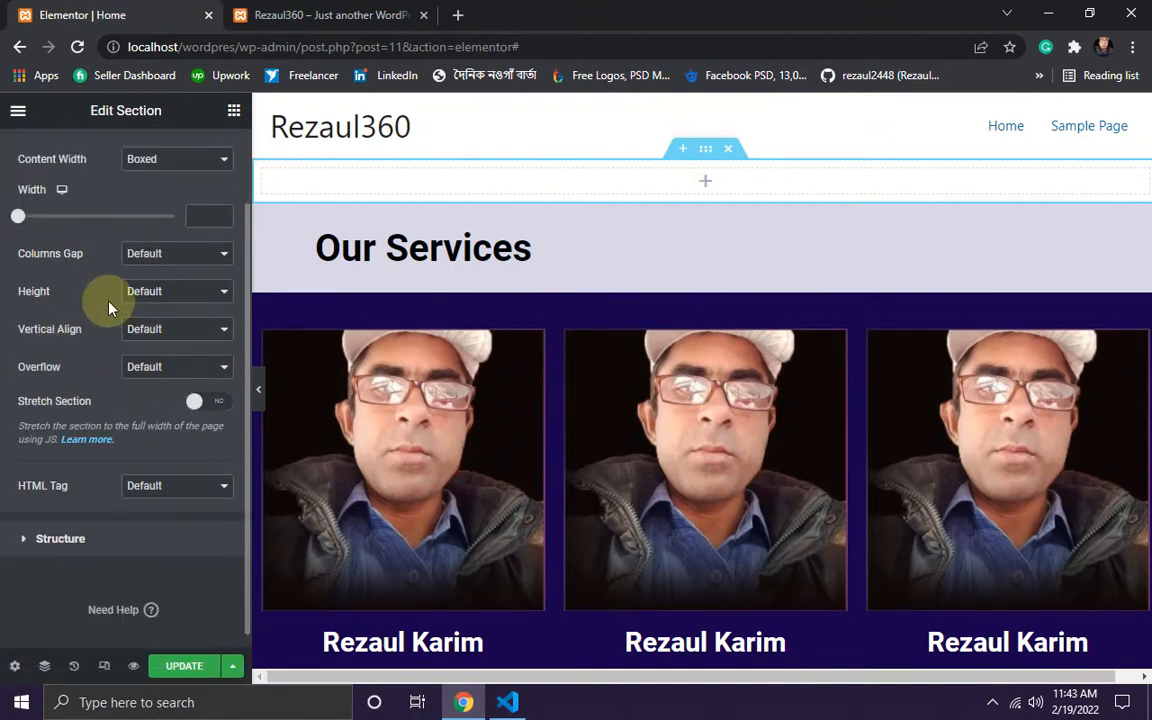
pyautogui.click(216, 293)
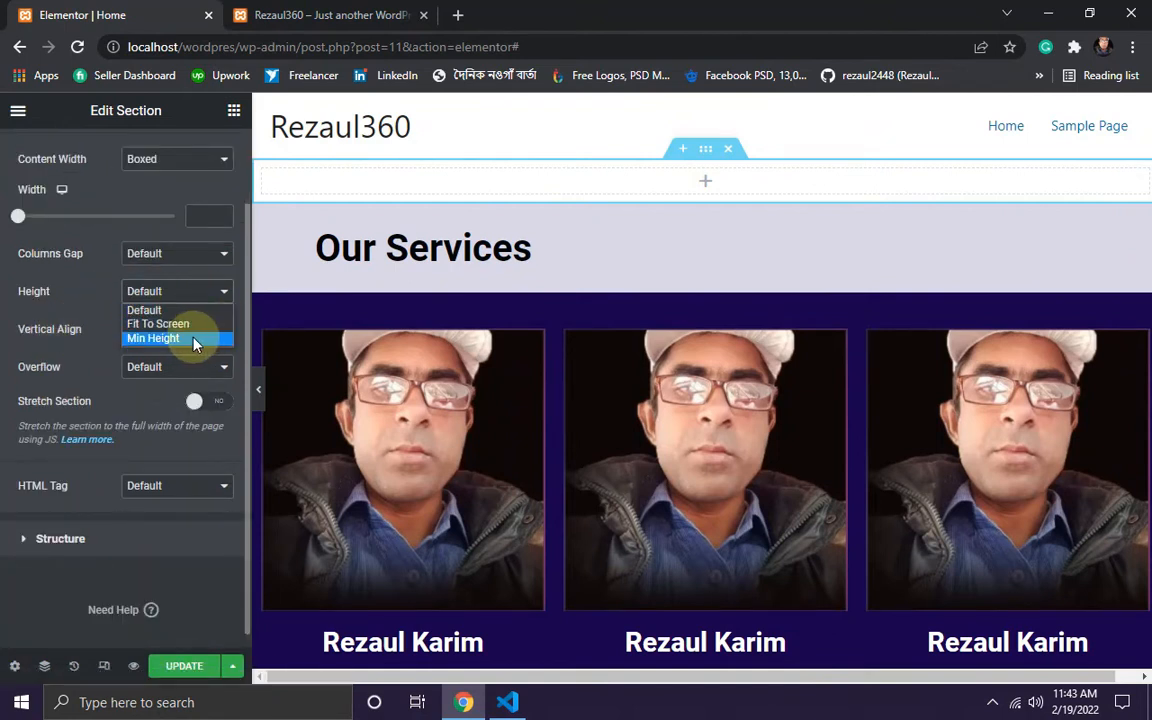
pyautogui.click(196, 340)
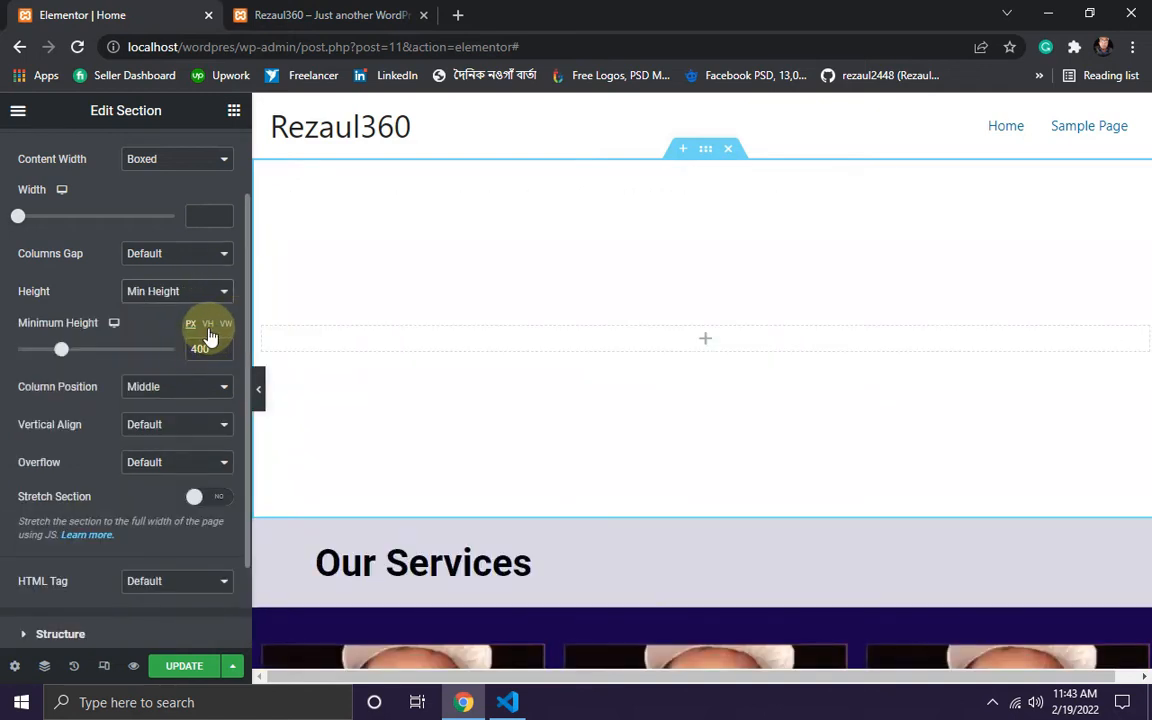
pyautogui.click(208, 324)
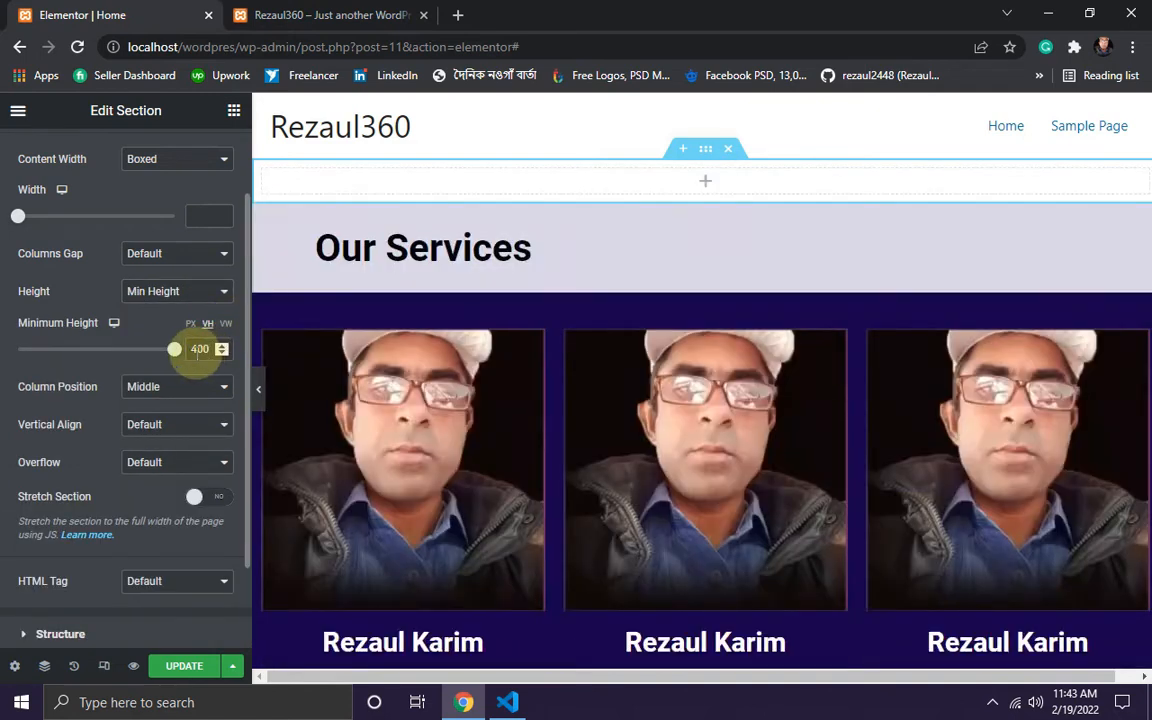
pyautogui.click(204, 349)
pyautogui.press('BackSpace')
pyautogui.press('BackSpace')
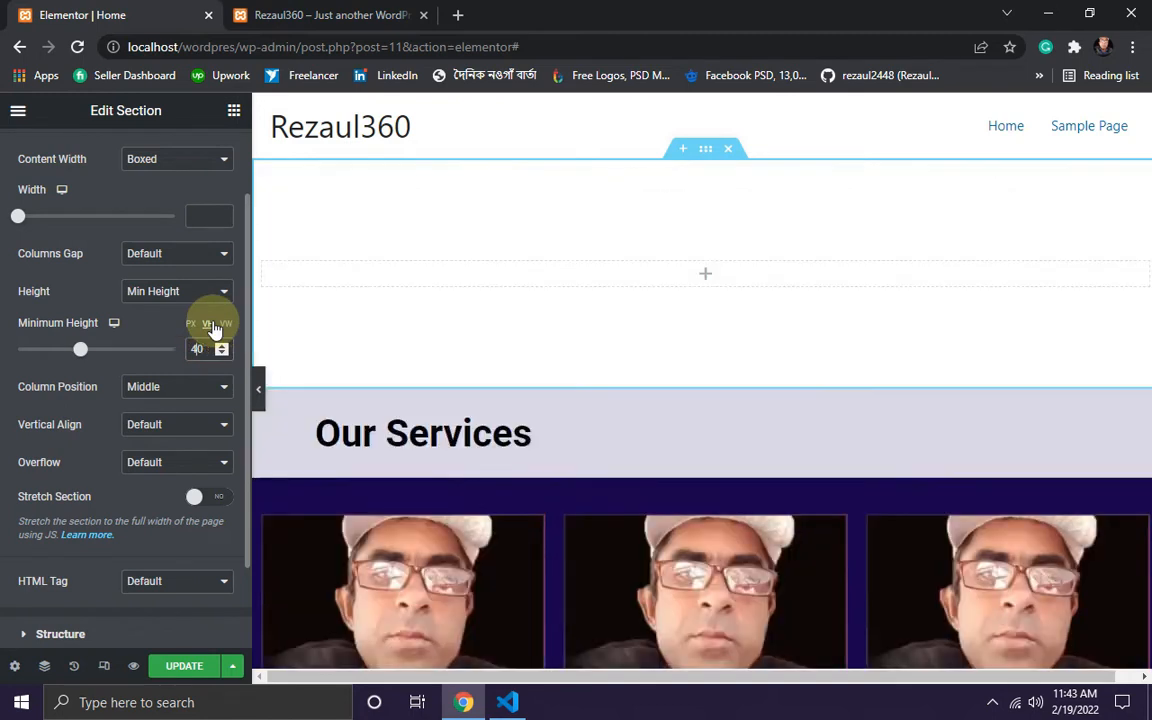
pyautogui.write('50')
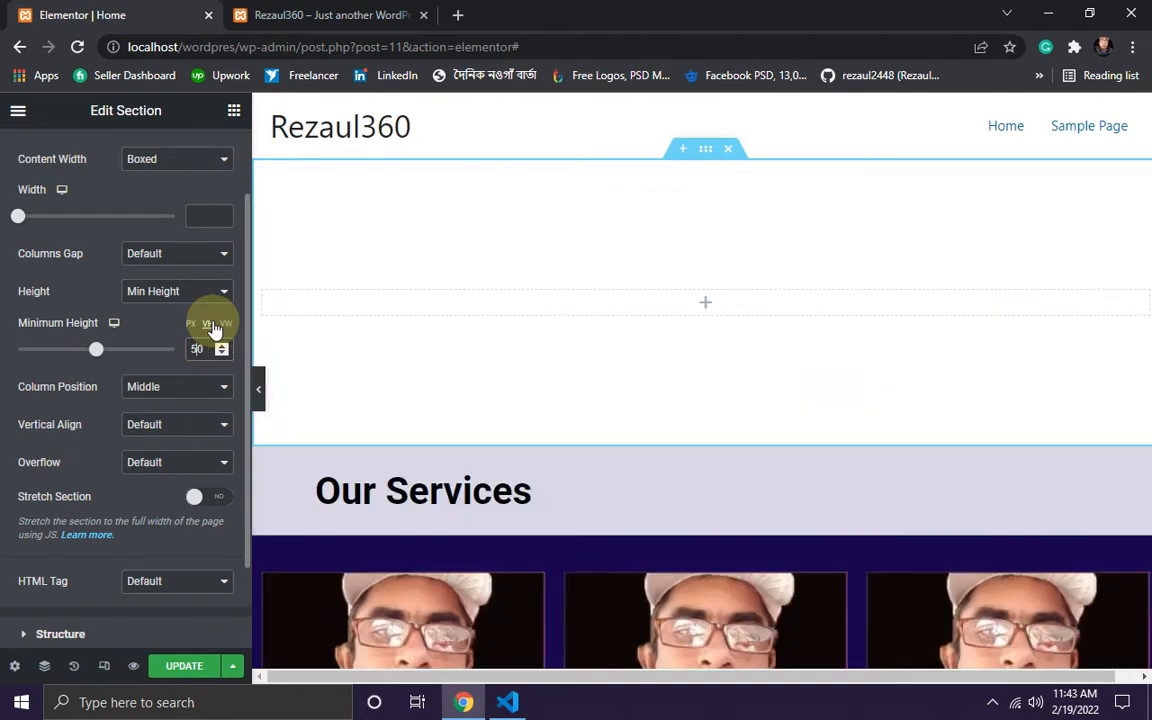
pyautogui.click(348, 326)
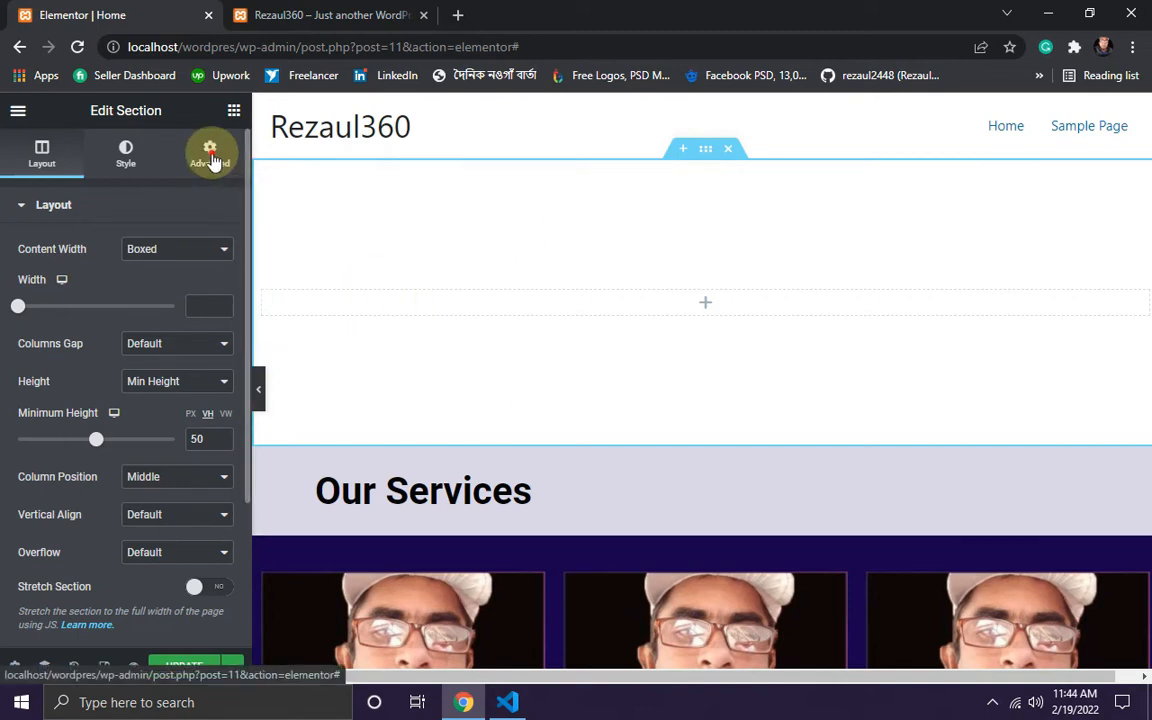
pyautogui.click(211, 164)
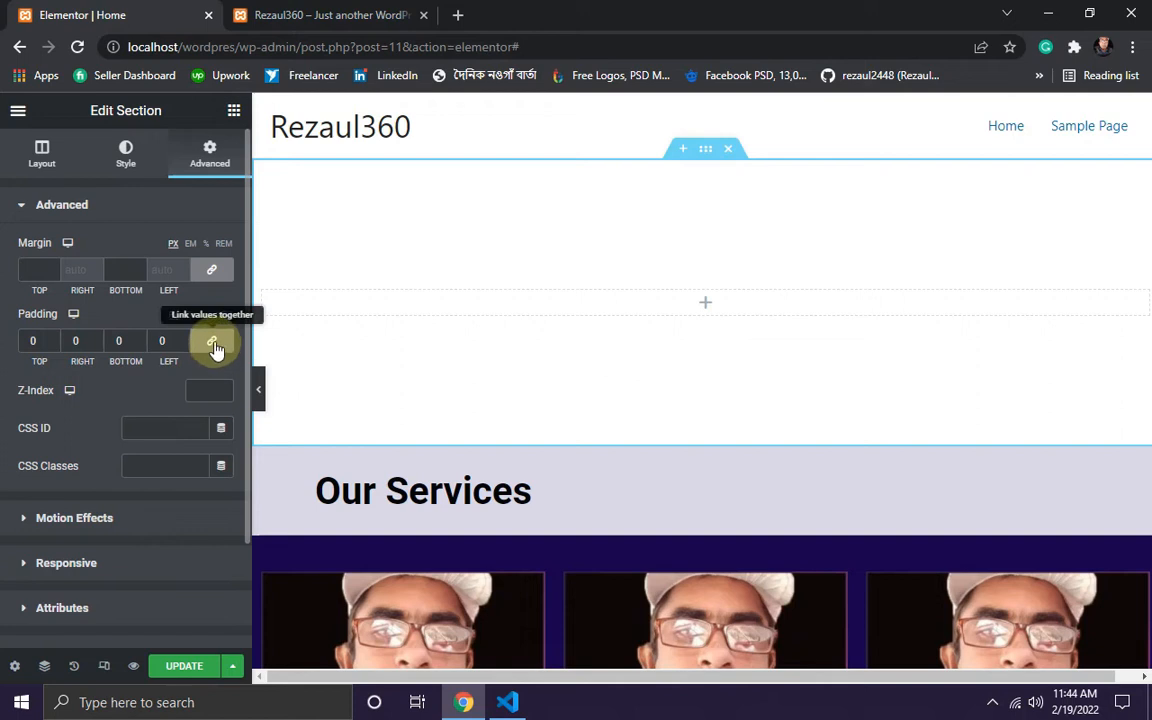
# - Unlink the padding and set the section's bottom padding to 100 px, other sides 0
pyautogui.click(213, 343)
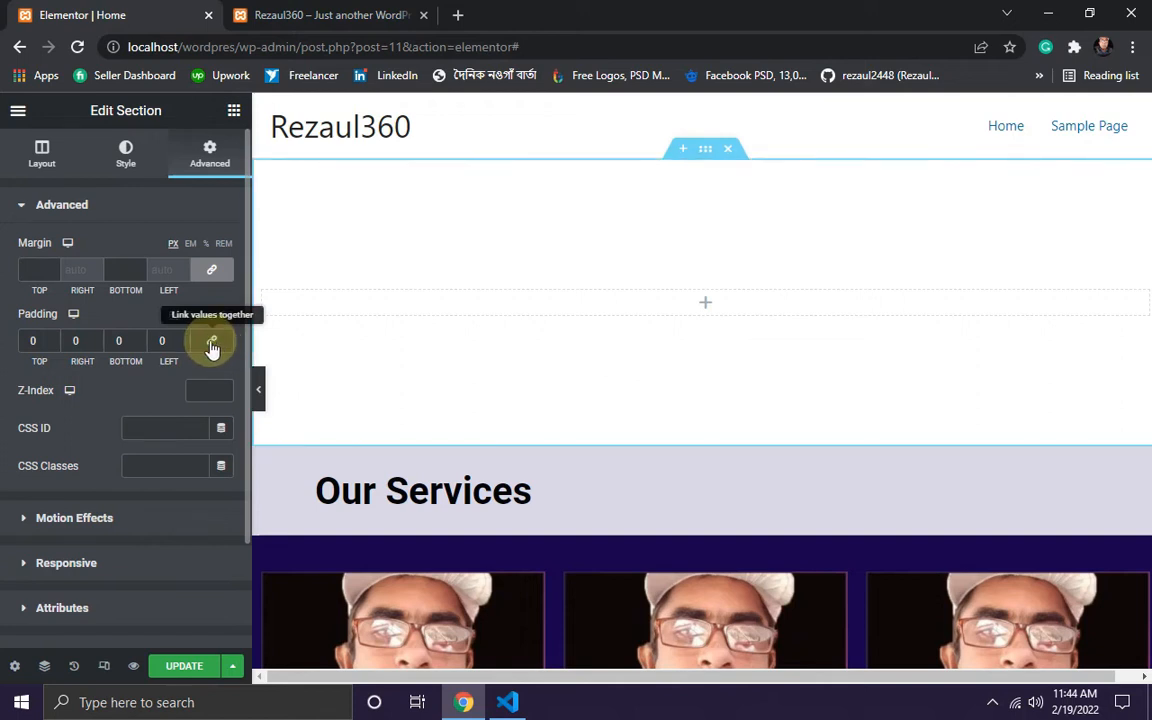
pyautogui.click(117, 341)
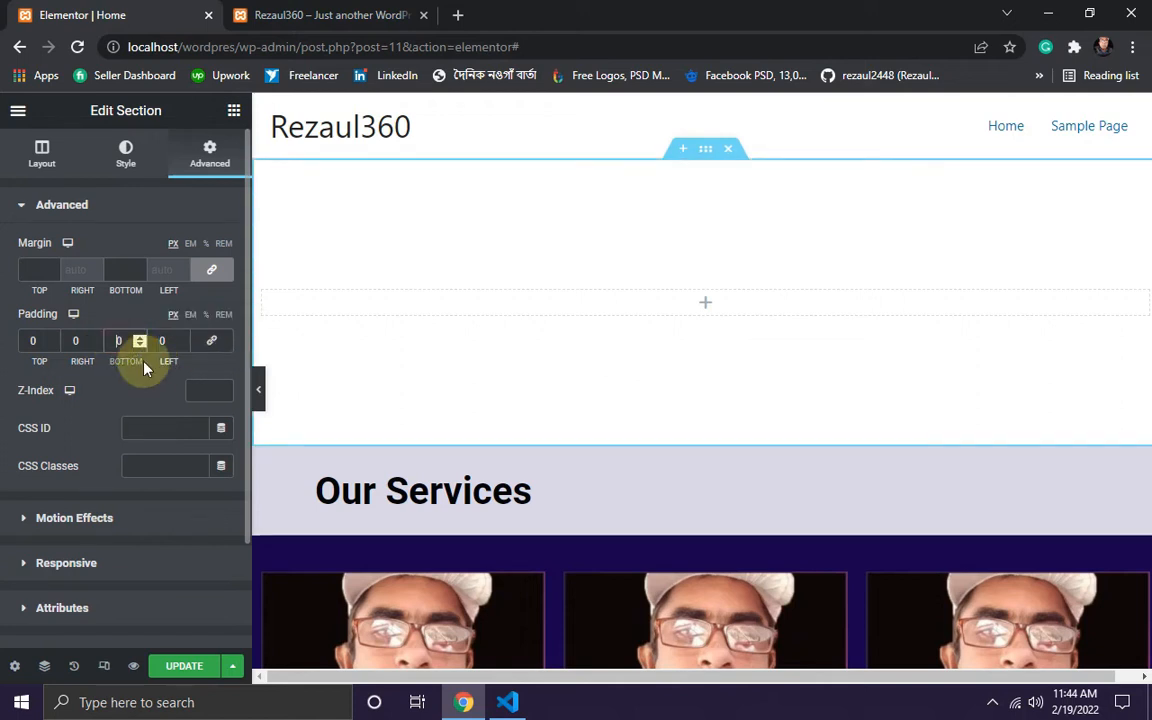
pyautogui.write('1')
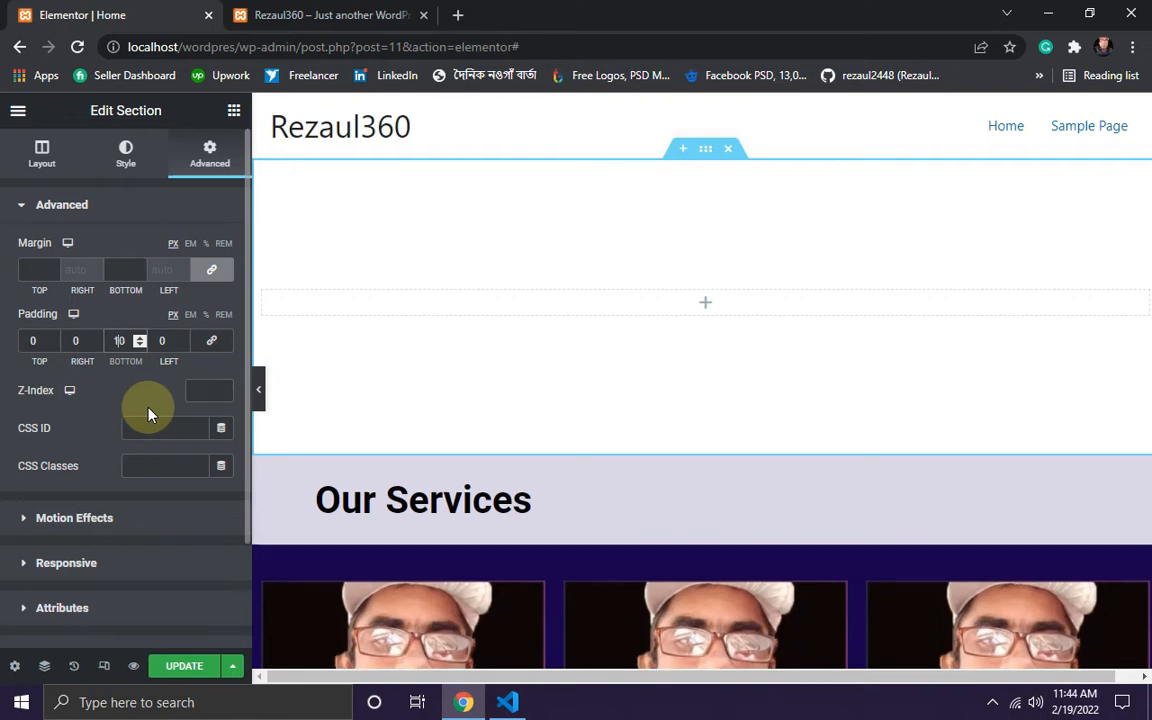
pyautogui.write('0')
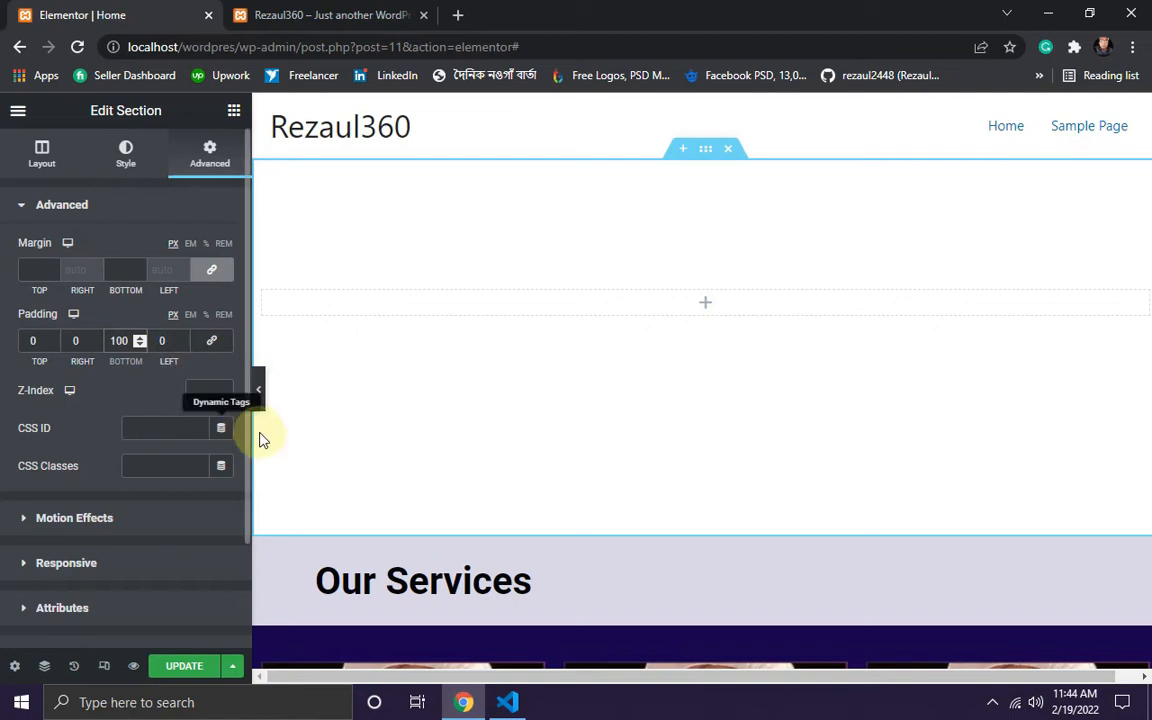
pyautogui.click(225, 153)
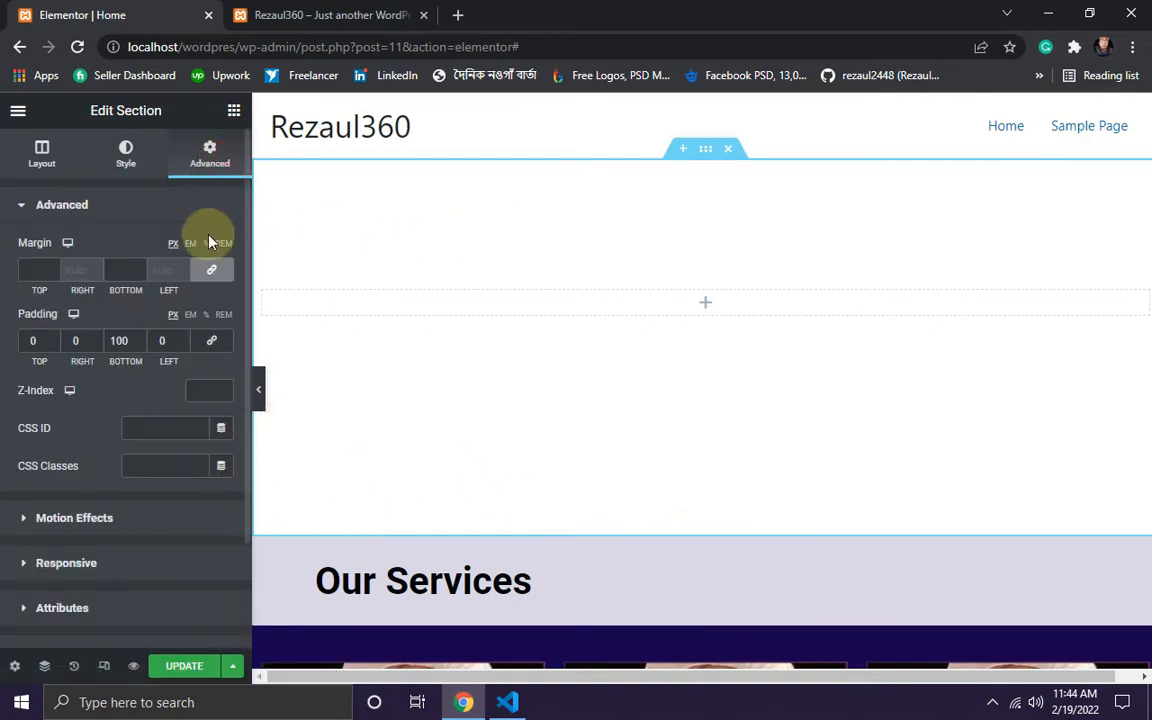
pyautogui.click(126, 155)
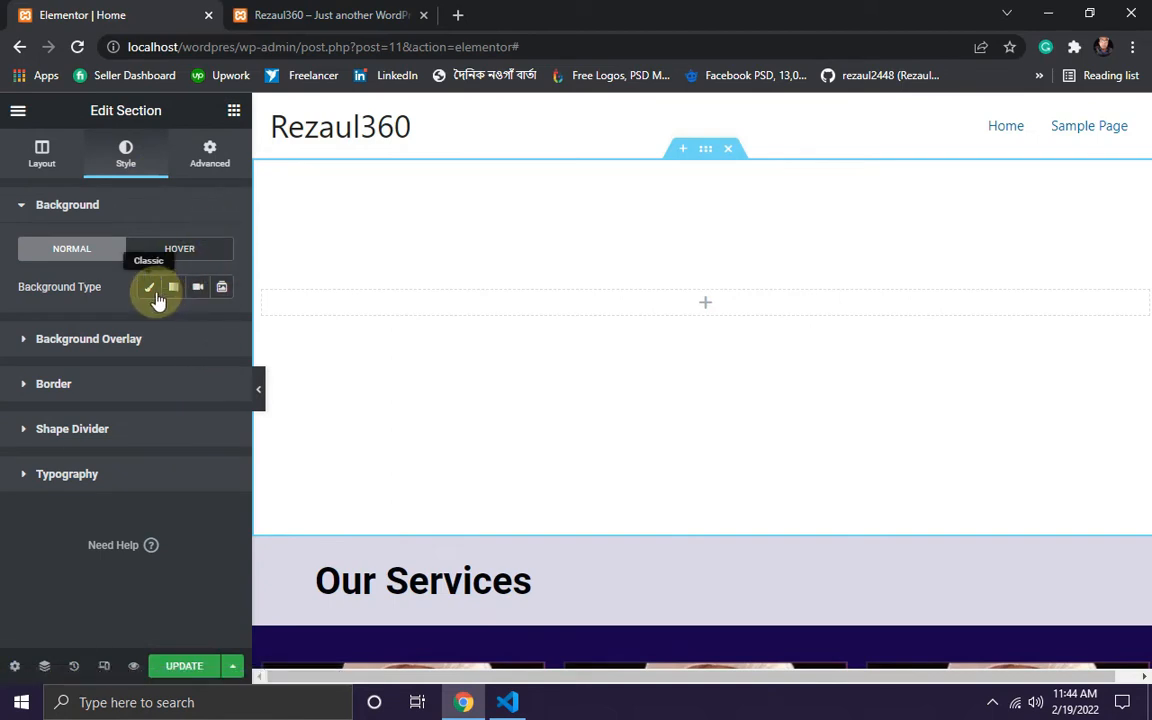
# - Set the dark 73-Black-3D-Wallpapers image as the section's classic background image
pyautogui.click(149, 287)
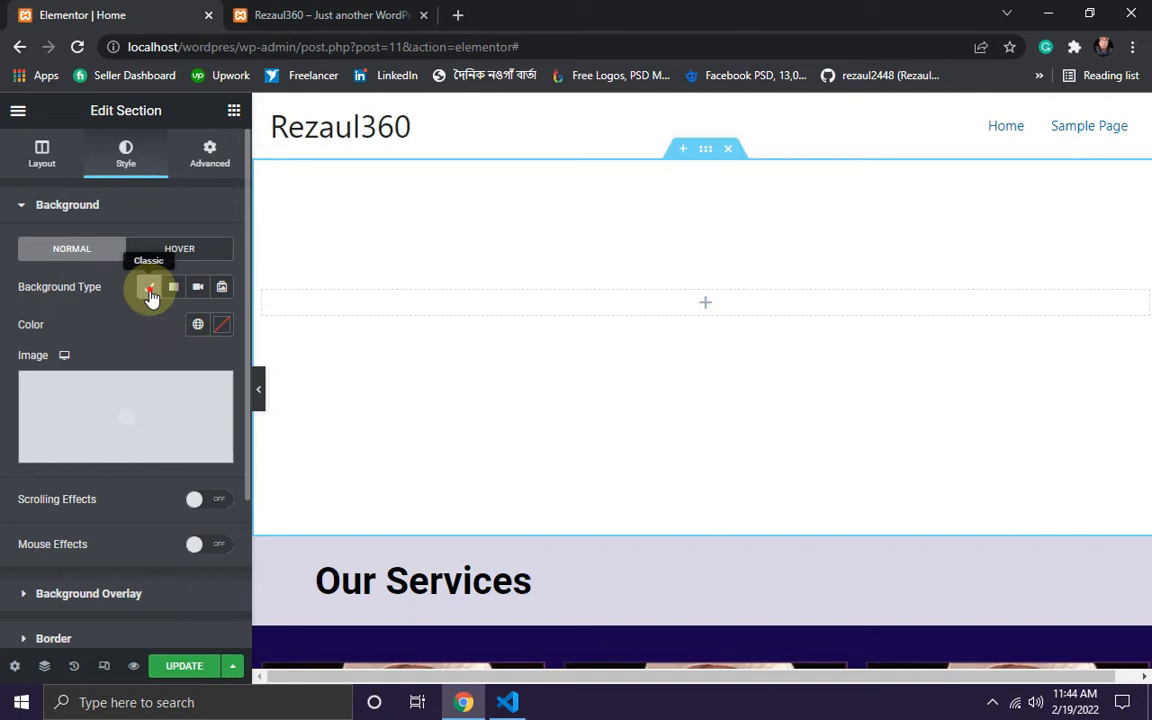
pyautogui.click(149, 292)
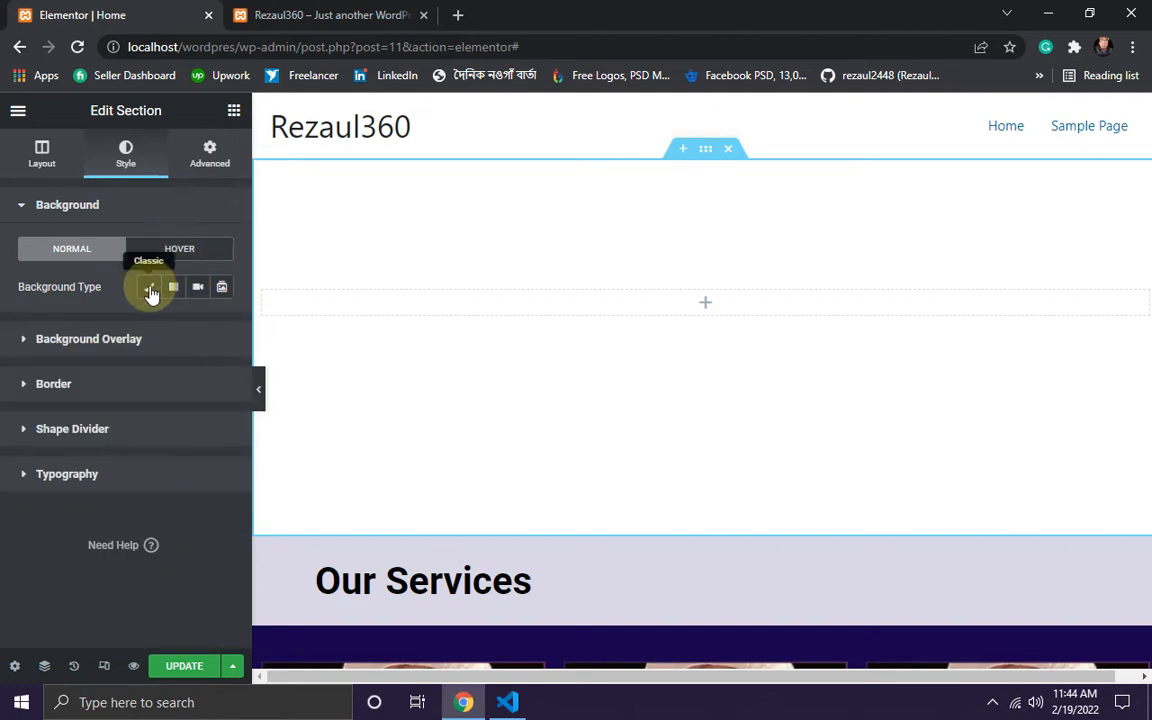
pyautogui.click(149, 292)
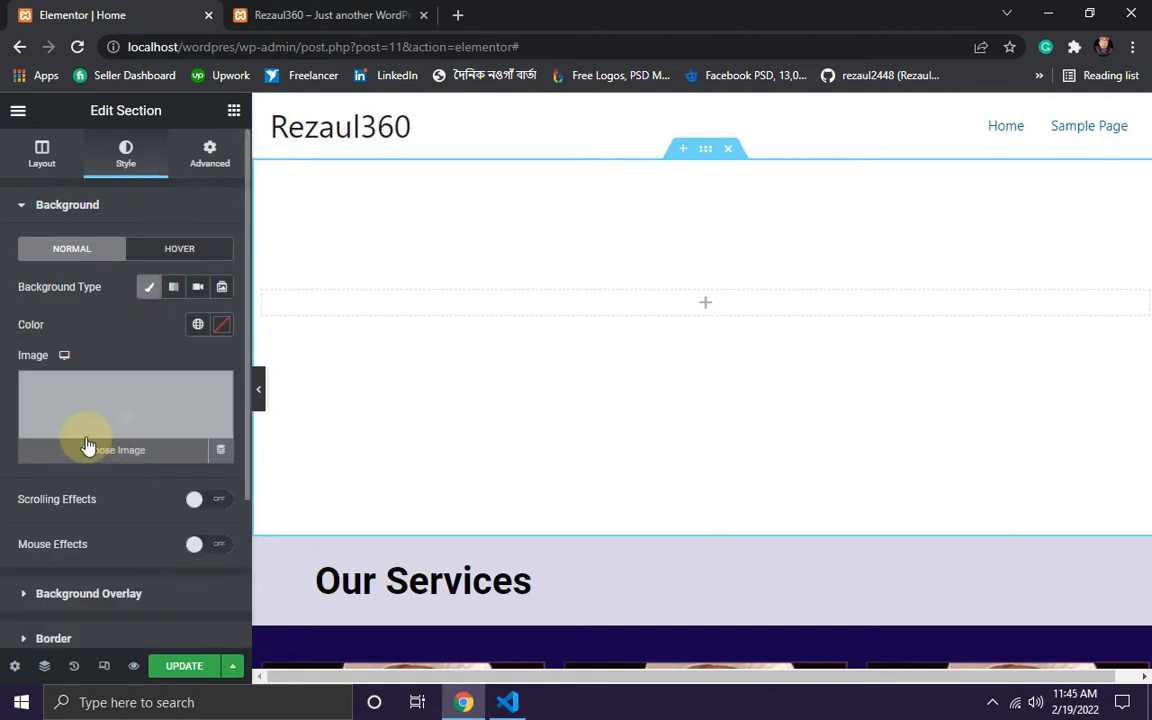
pyautogui.click(85, 440)
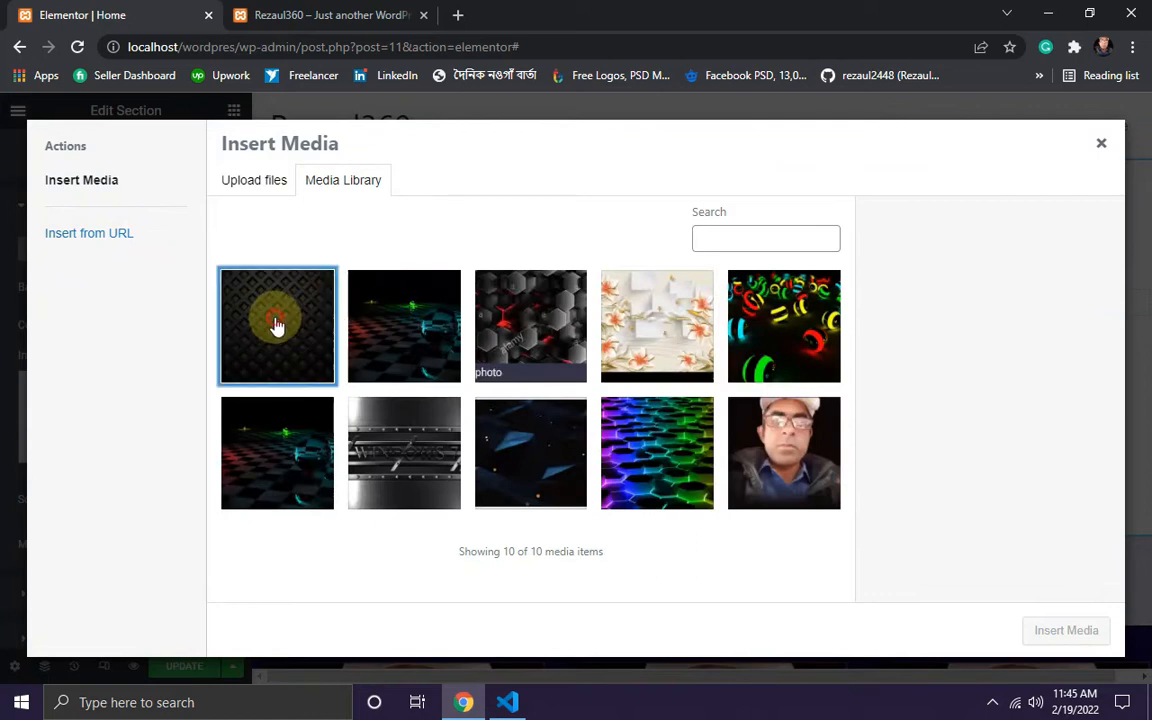
pyautogui.click(276, 327)
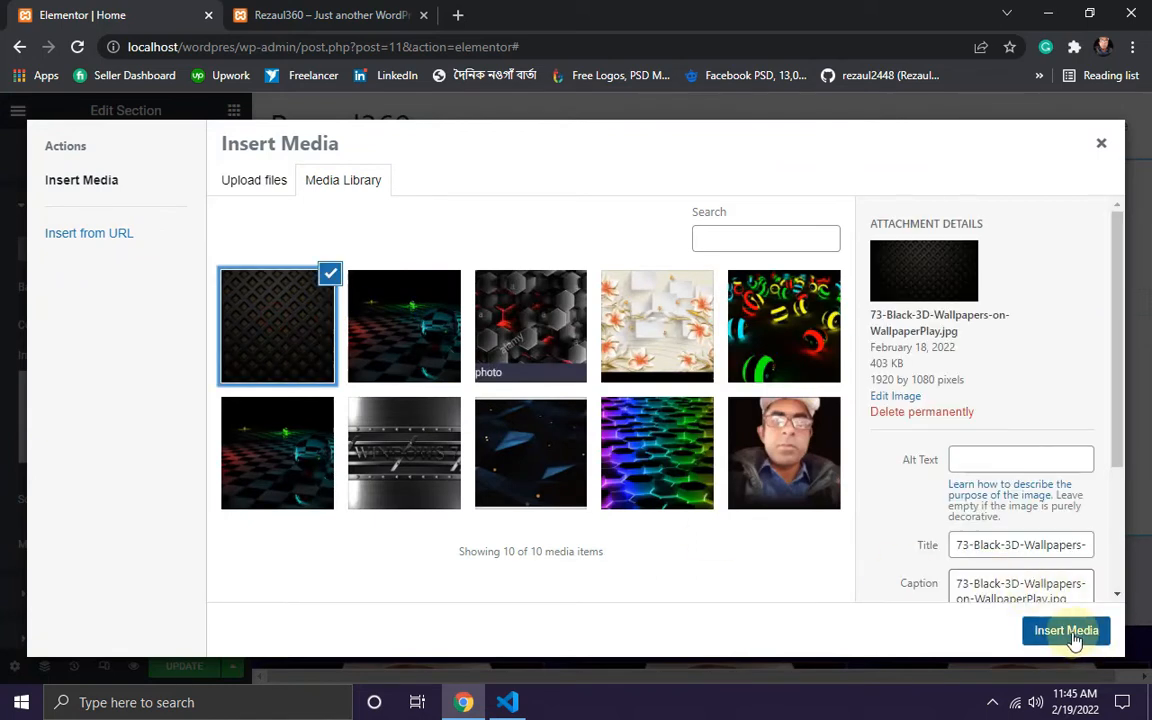
pyautogui.click(1066, 631)
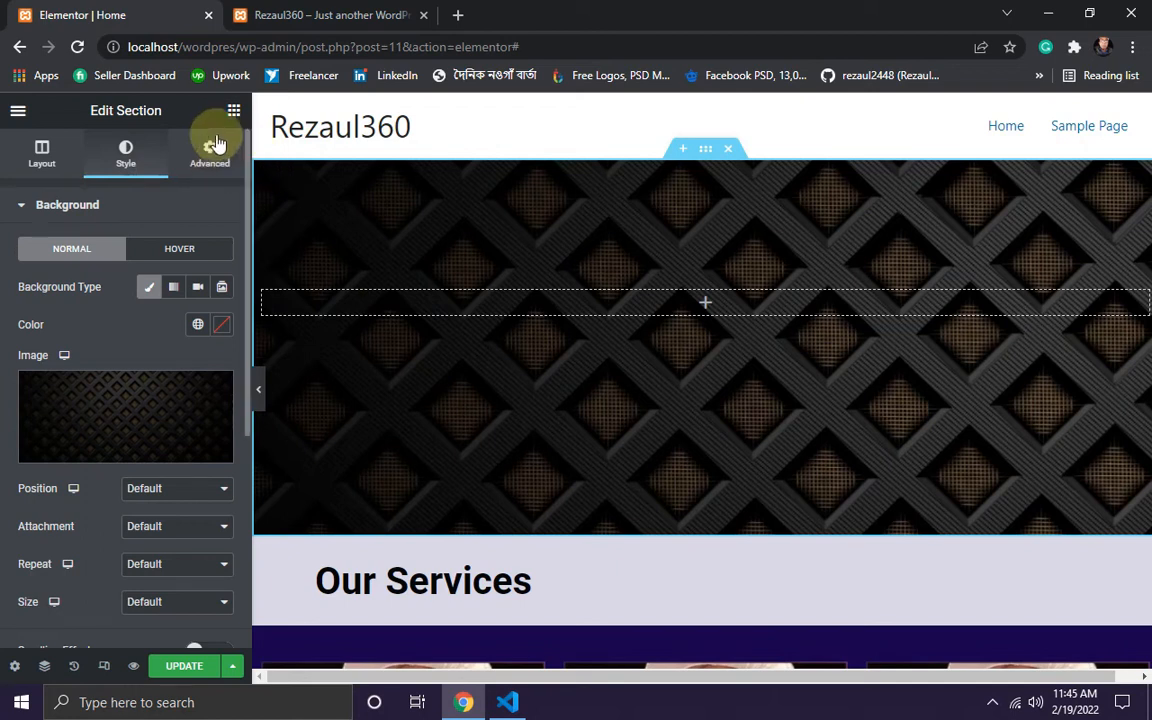
pyautogui.click(232, 112)
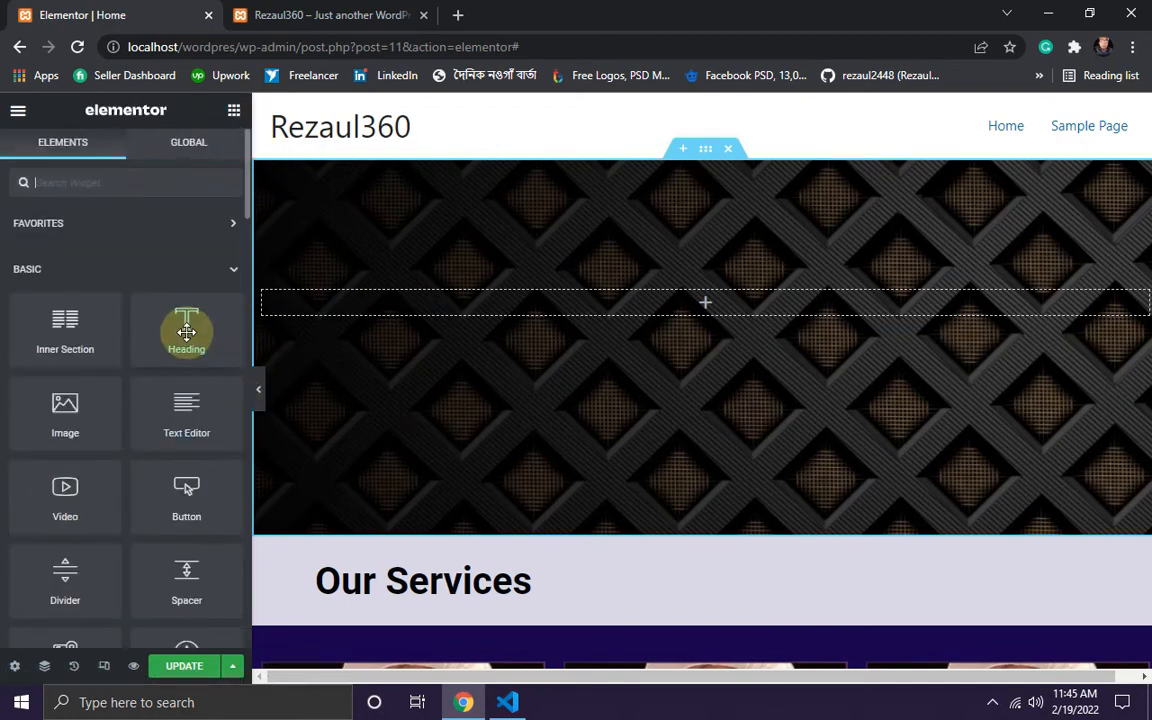
# - Add a heading to the dark section, replace its text with the site owner's name, and centre it
pyautogui.moveTo(186, 331); pyautogui.dragTo(725, 320)
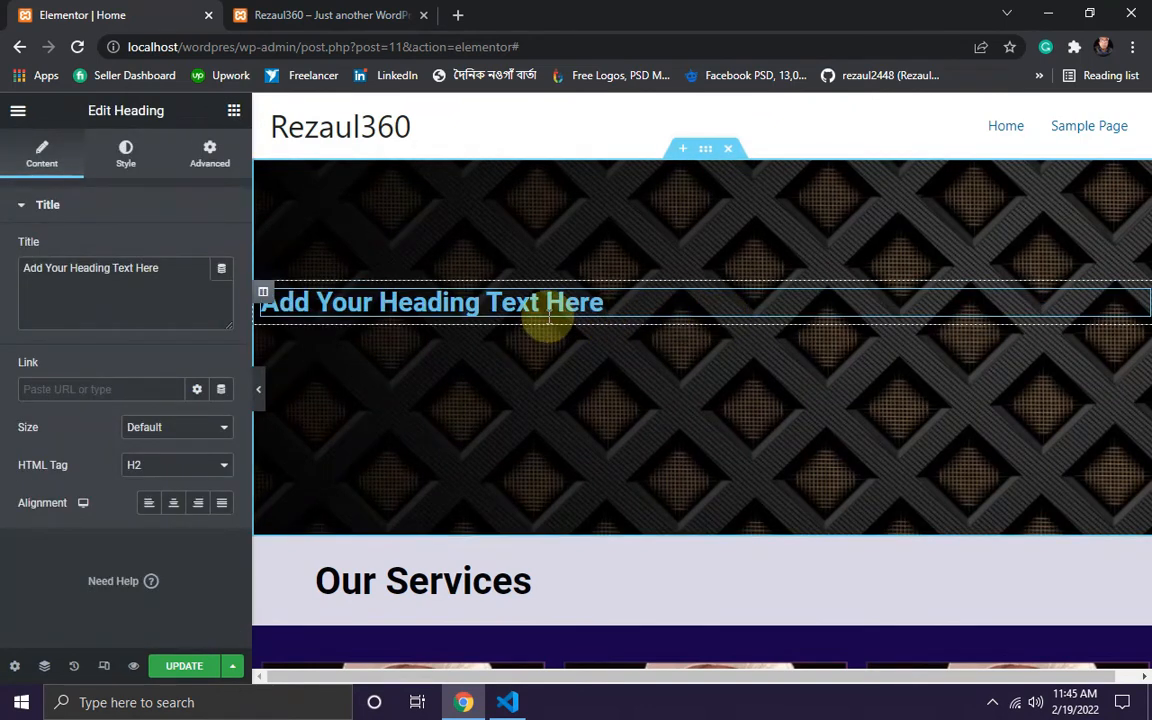
pyautogui.moveTo(167, 283); pyautogui.dragTo(3, 275)
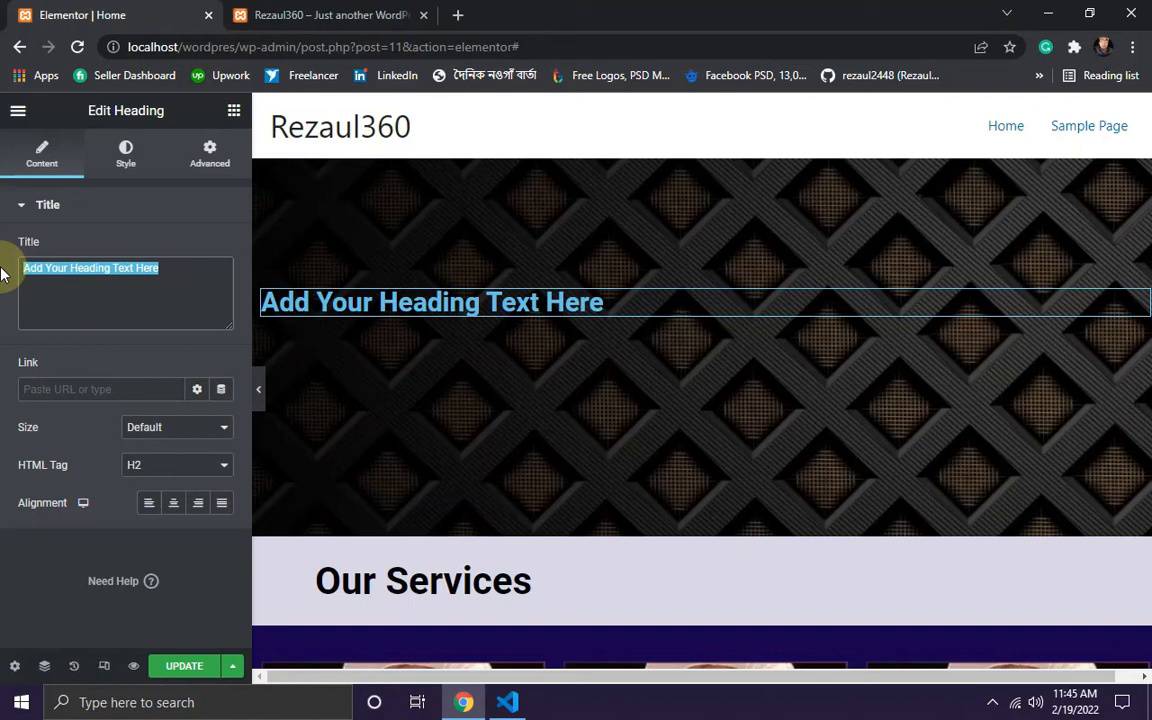
pyautogui.write('Rezaul Karim')
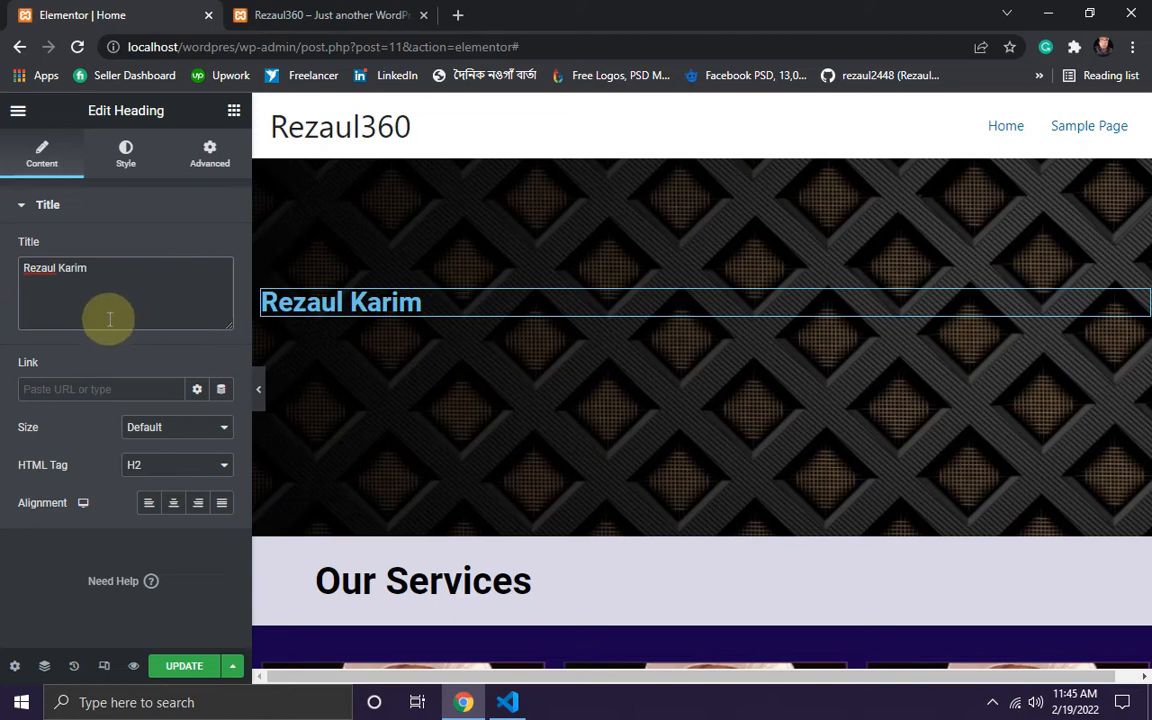
pyautogui.click(174, 507)
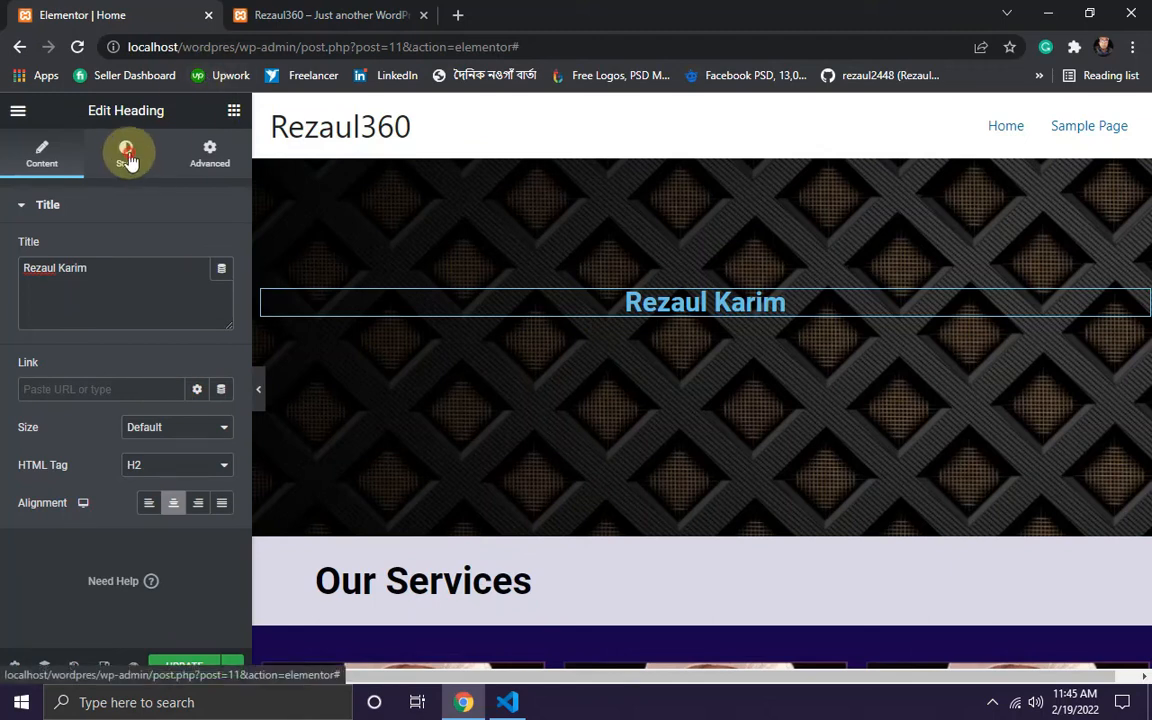
pyautogui.click(125, 150)
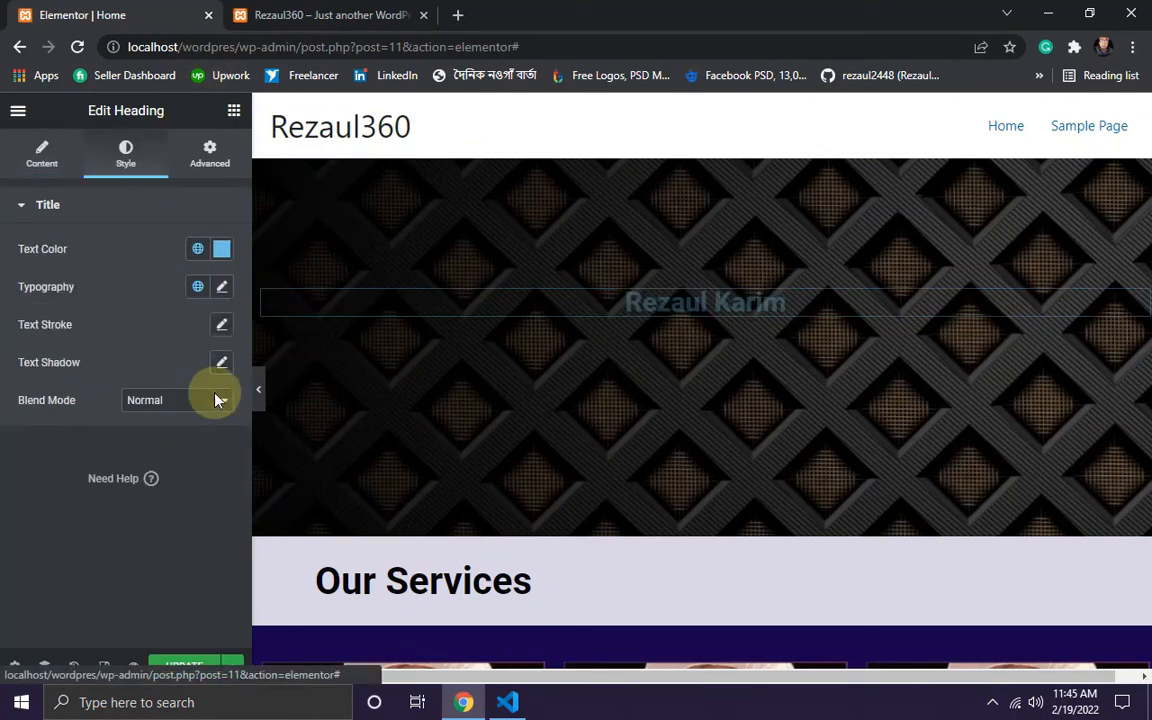
# - Set the heading's text colour to #fff
pyautogui.click(223, 252)
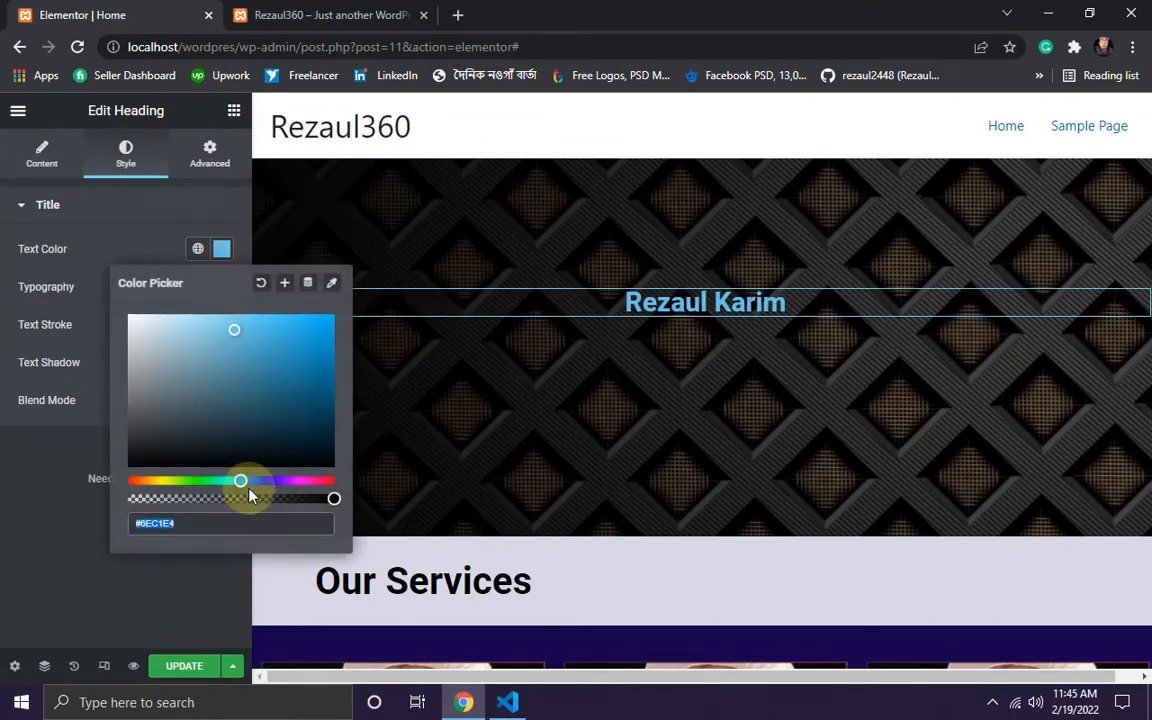
pyautogui.press('BackSpace')
pyautogui.write('#fff')
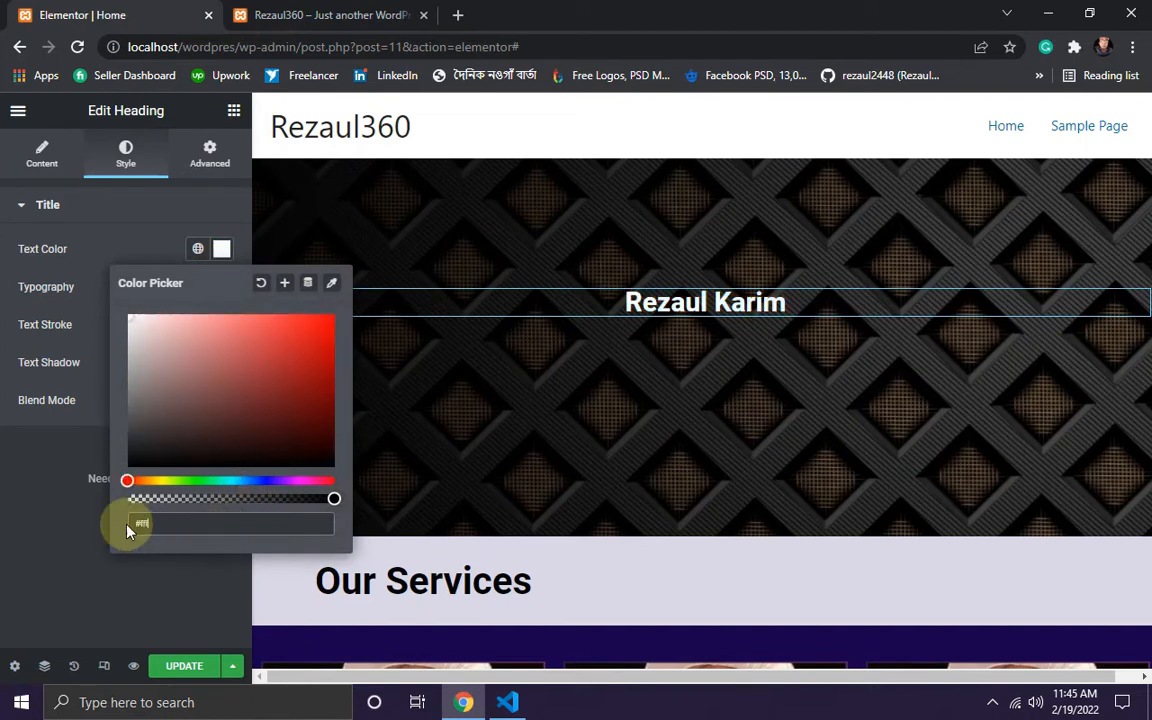
pyautogui.click(97, 481)
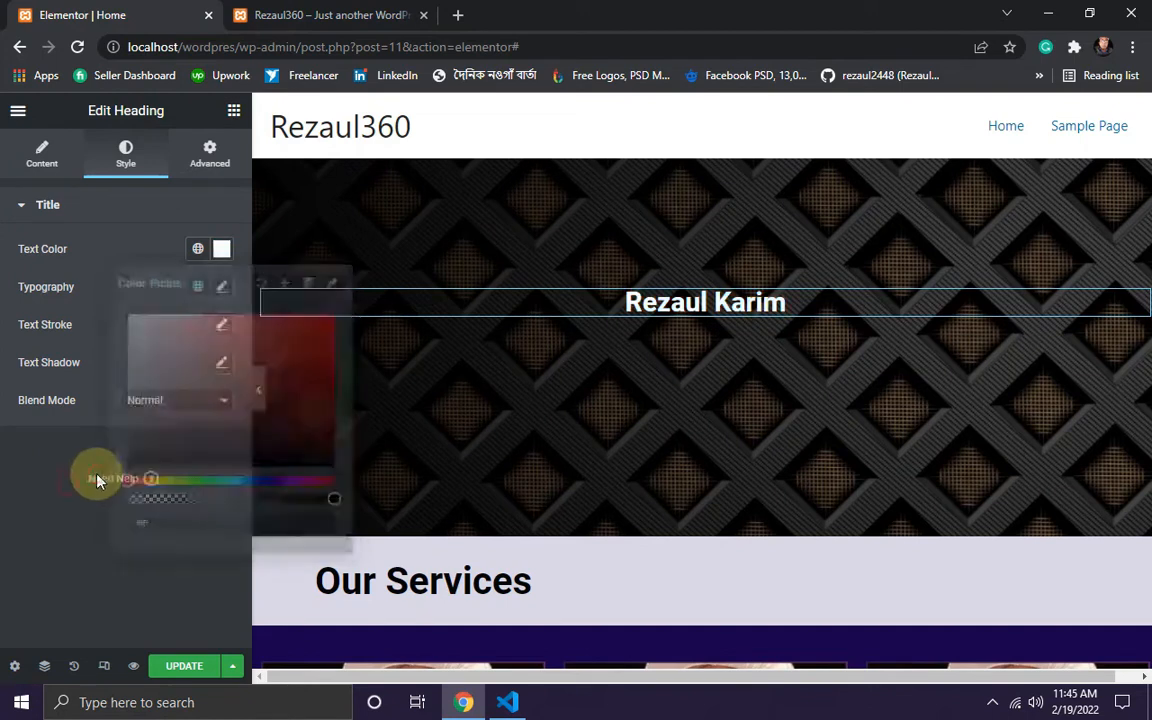
# - Set the heading typography to 12 VW size and 800 weight, then update the page
pyautogui.click(222, 288)
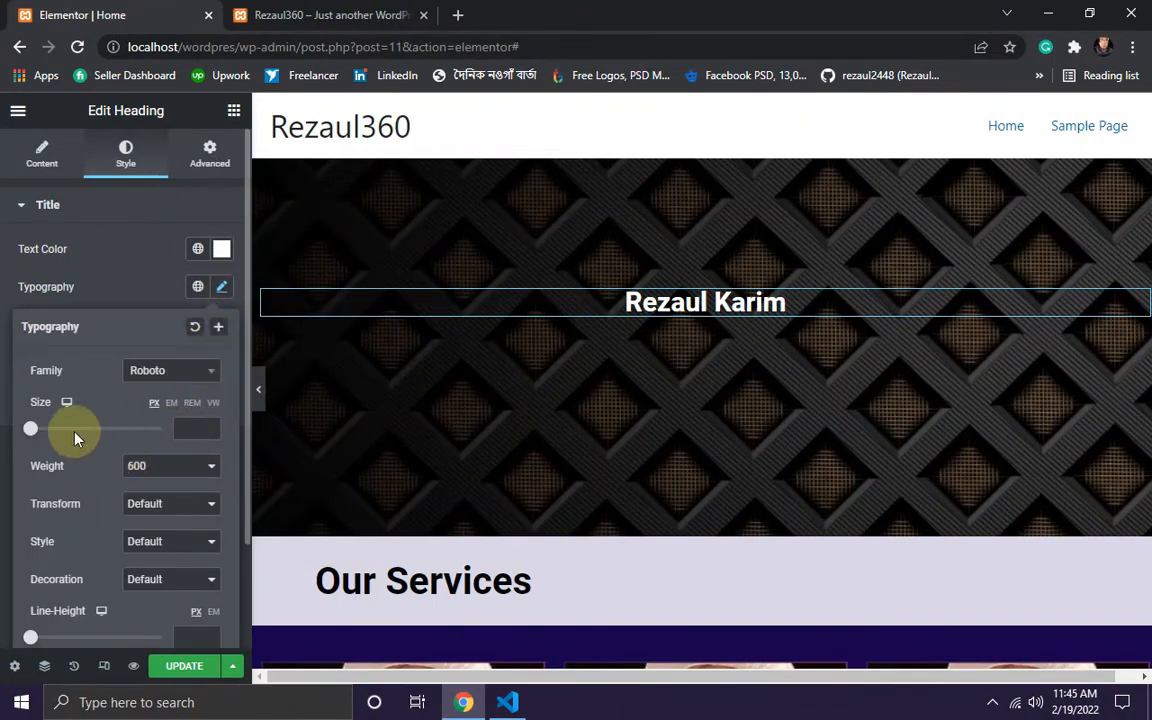
pyautogui.click(212, 403)
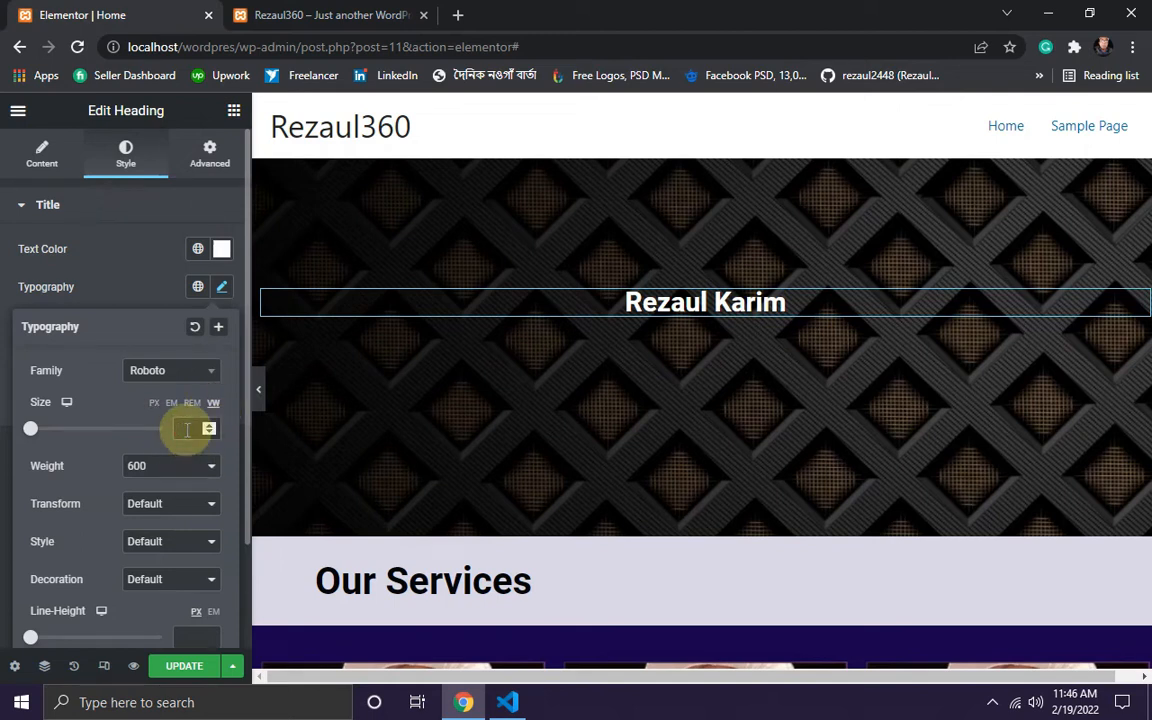
pyautogui.click(186, 429)
pyautogui.write('12')
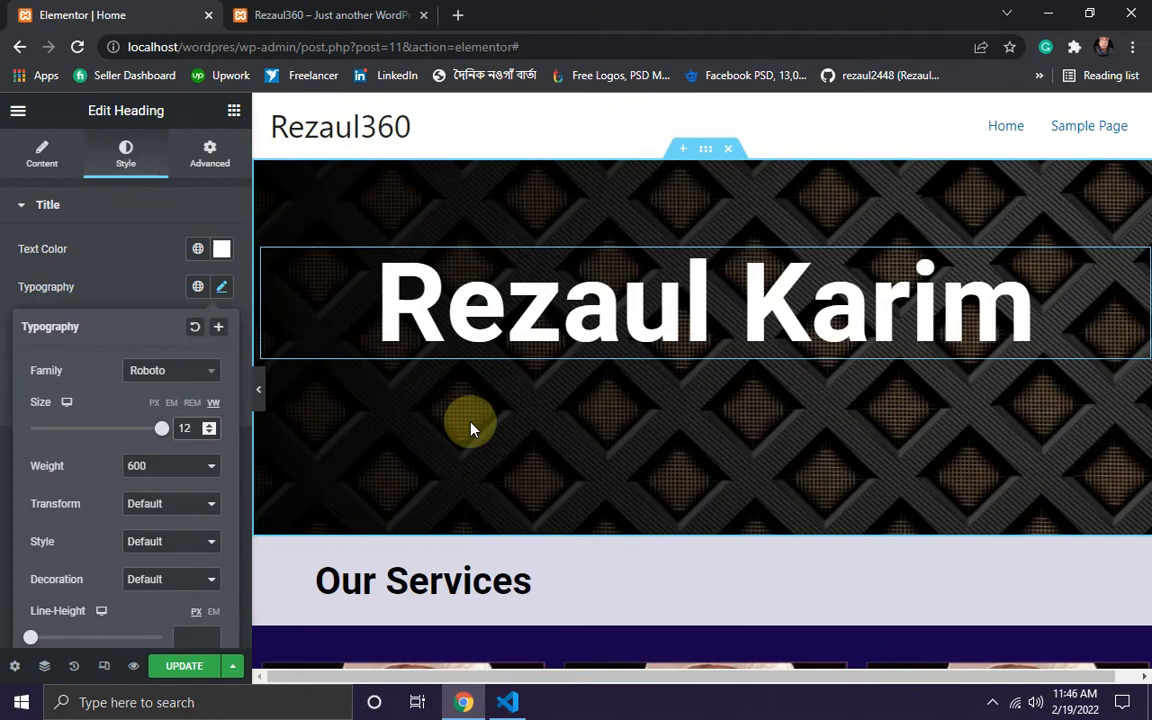
pyautogui.click(173, 474)
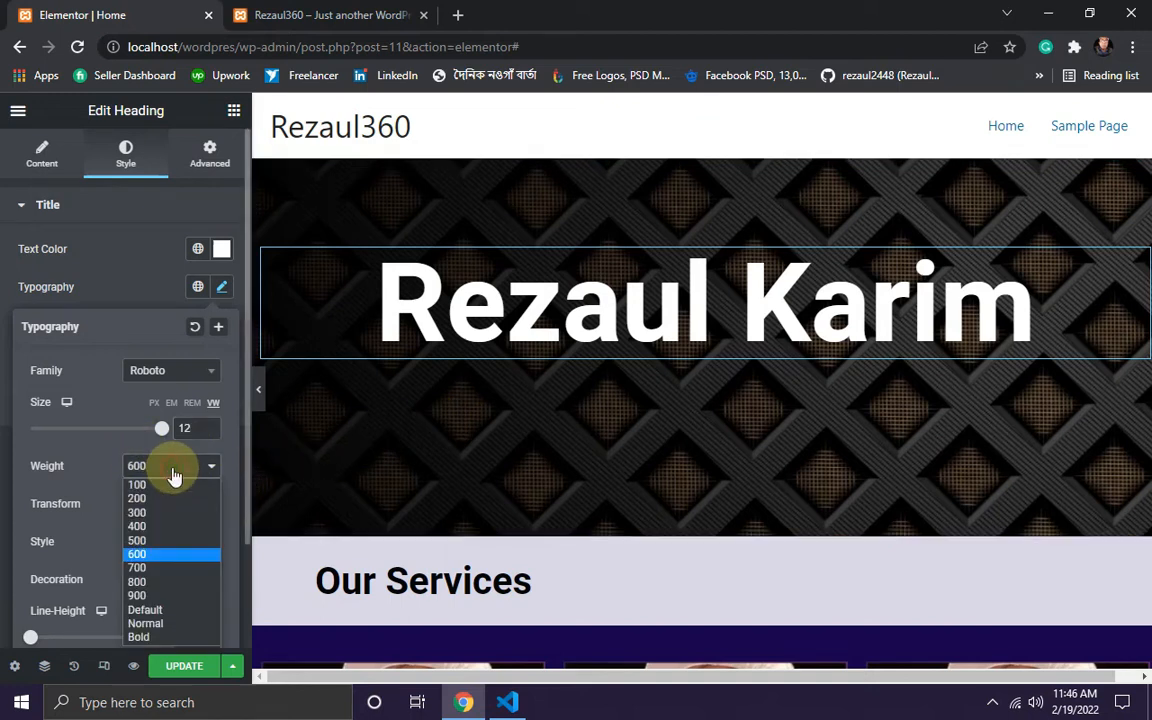
pyautogui.click(160, 590)
pyautogui.scroll(-2, 186, 503)
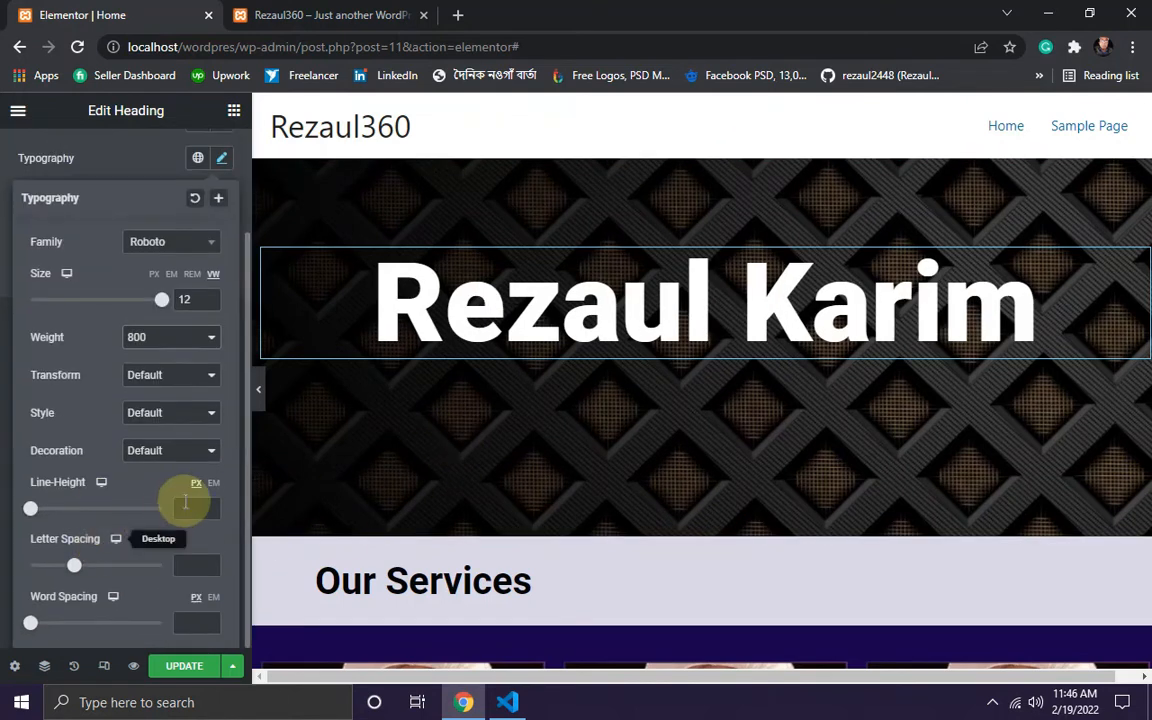
pyautogui.scroll(2, 186, 503)
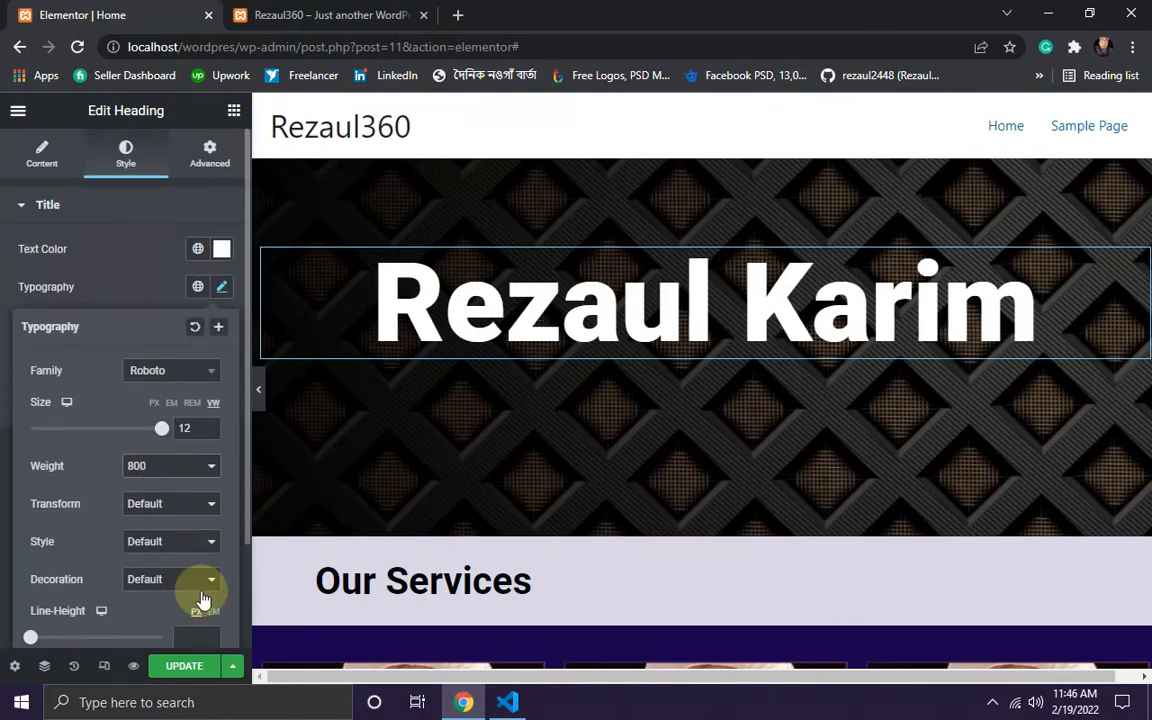
pyautogui.click(181, 668)
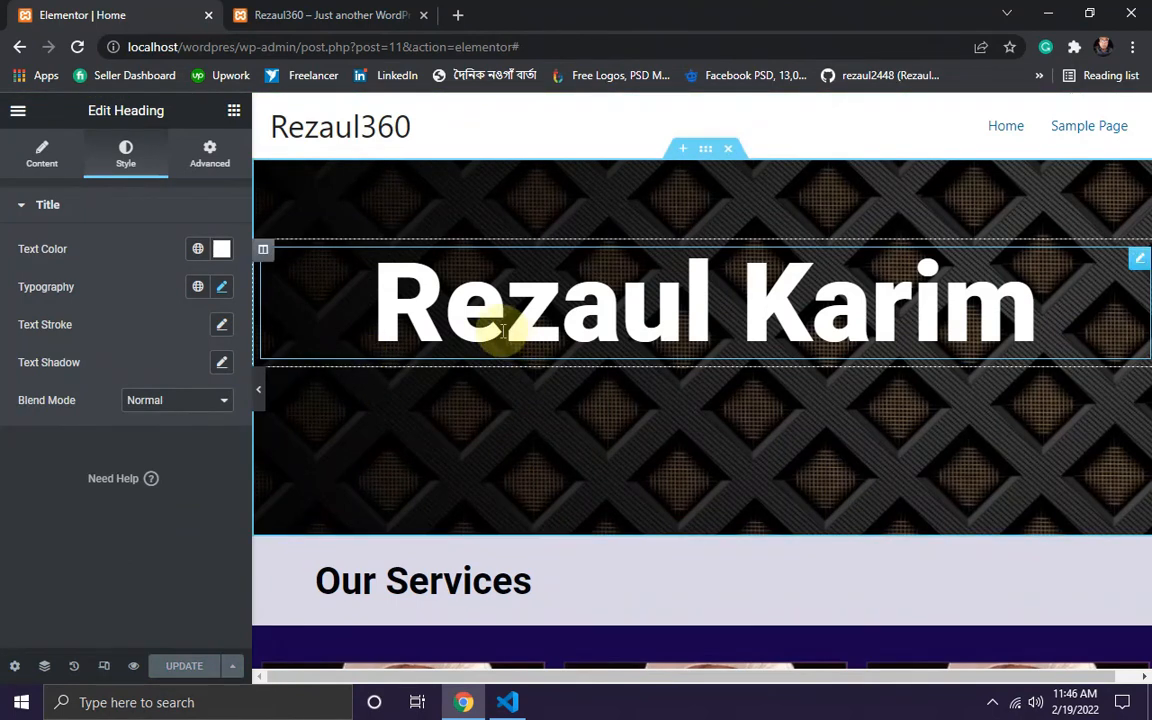
# - Duplicate the white name heading and select the upper copy
pyautogui.rightClick(1136, 270)
pyautogui.click(997, 310)
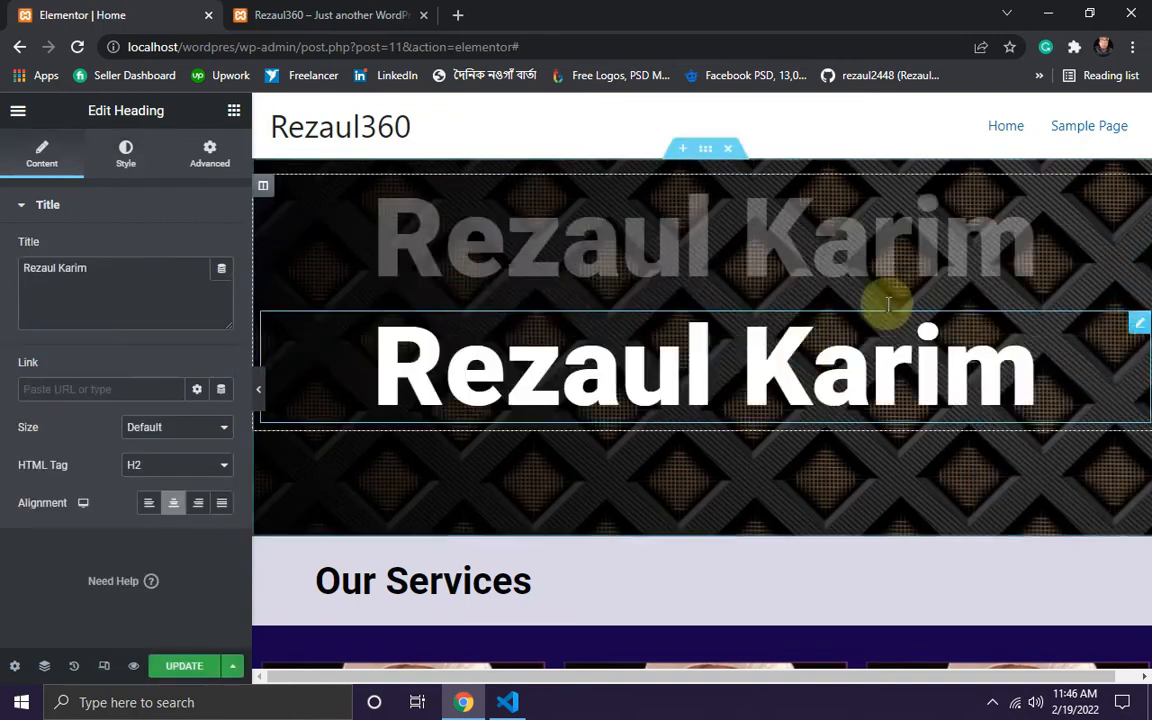
pyautogui.click(724, 237)
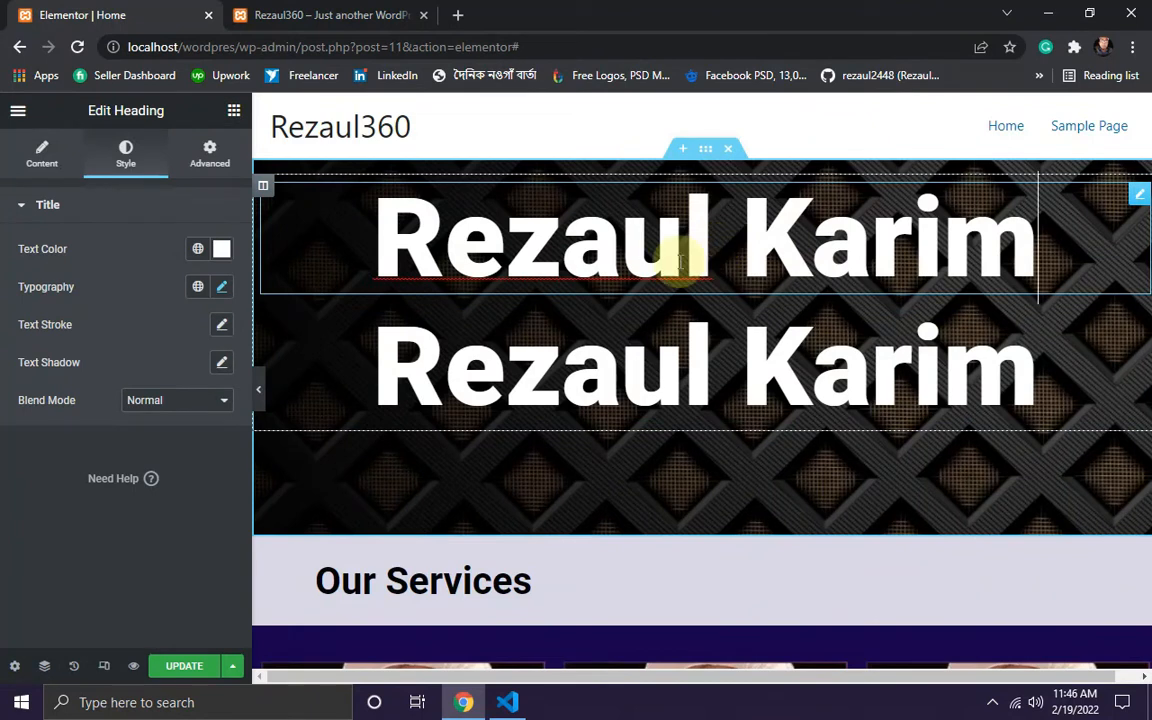
# - Expand the upper heading's Custom CSS and copy the 2px #03f40f text-stroke rule from tesxt-animation.css
pyautogui.click(210, 155)
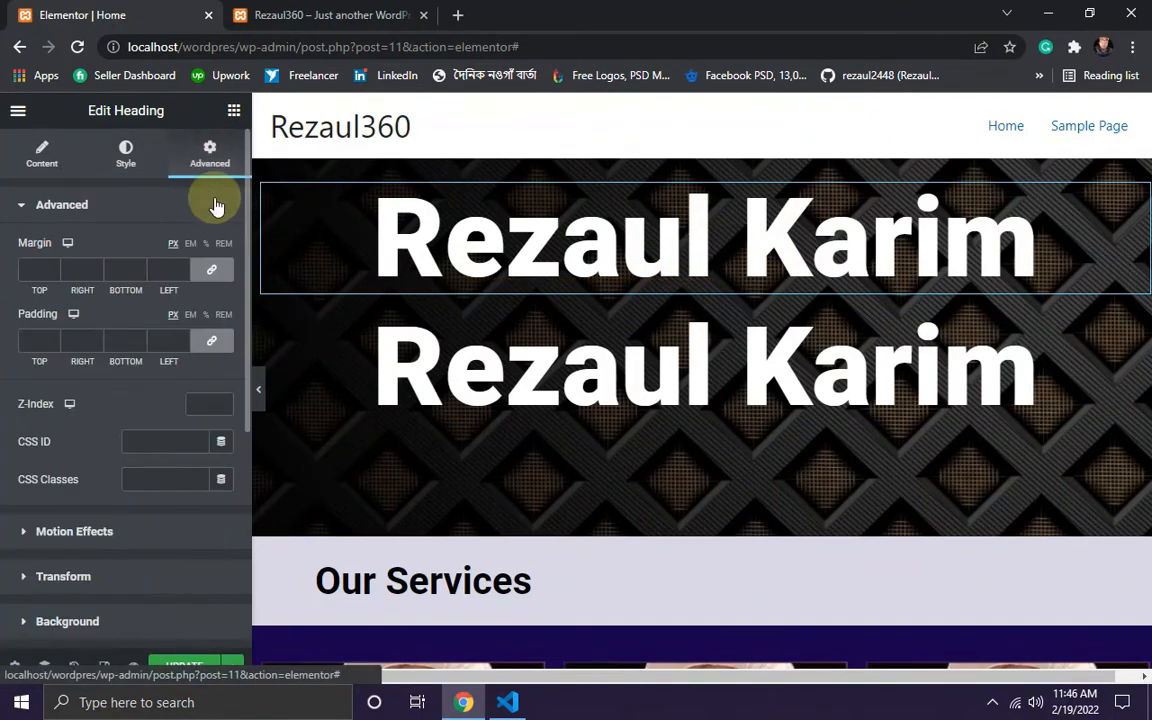
pyautogui.scroll(-4, 167, 316)
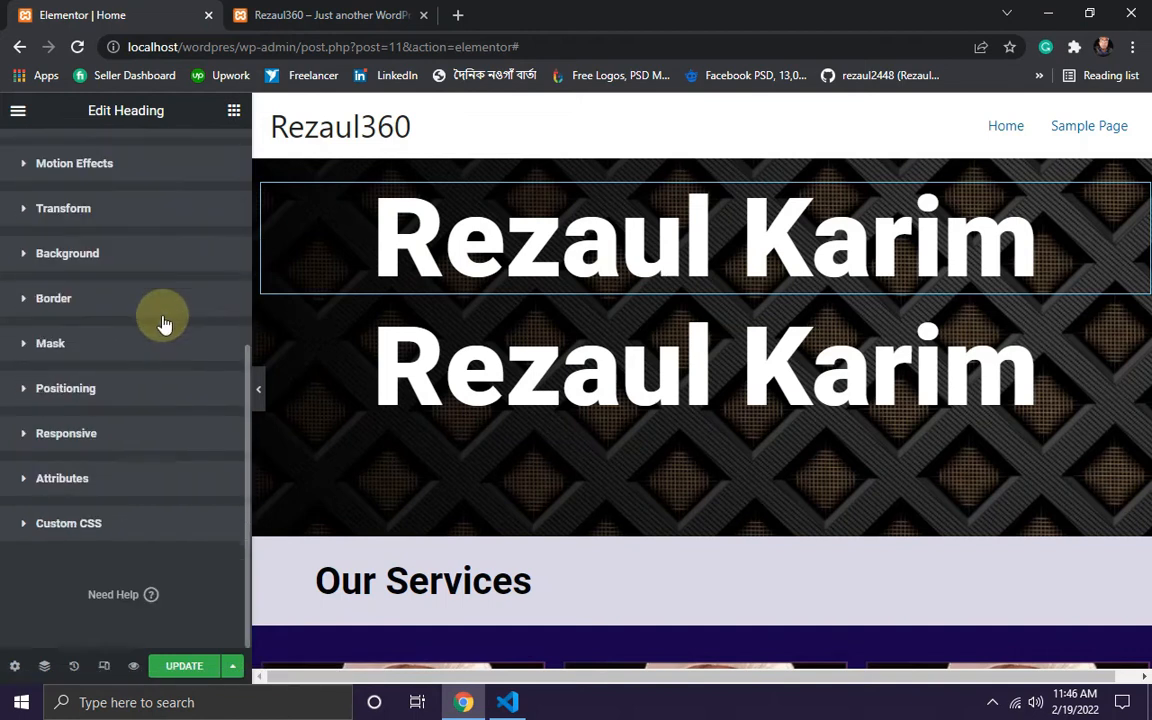
pyautogui.click(62, 526)
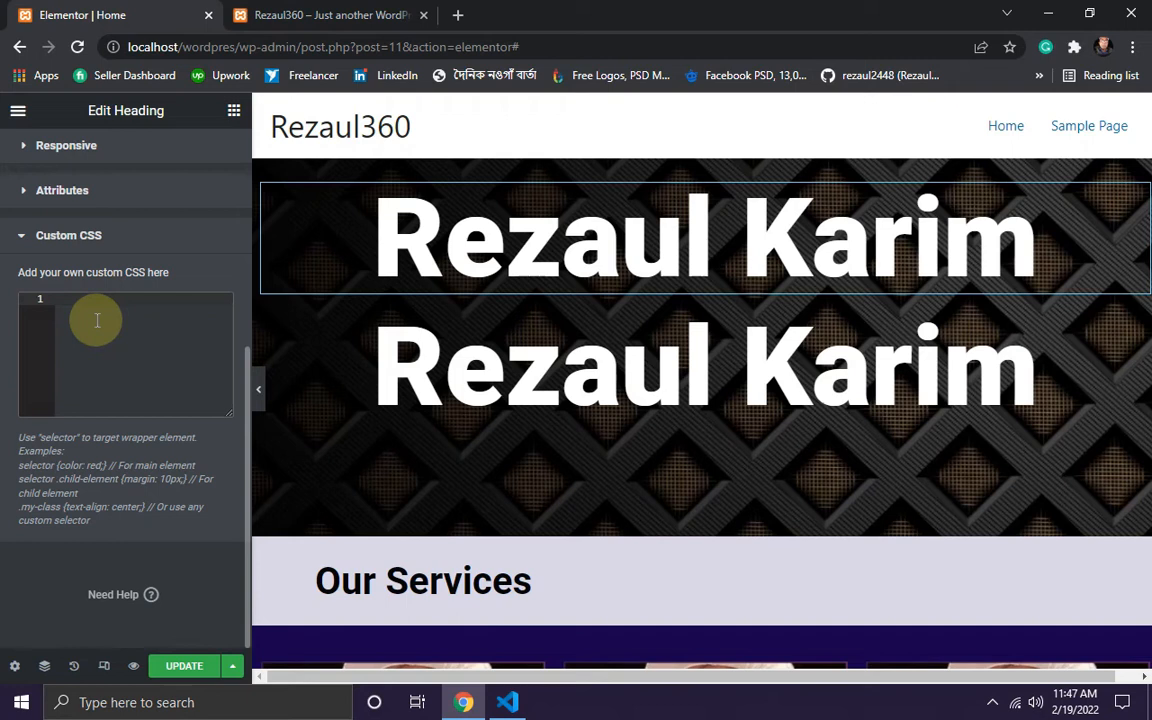
pyautogui.click(507, 702)
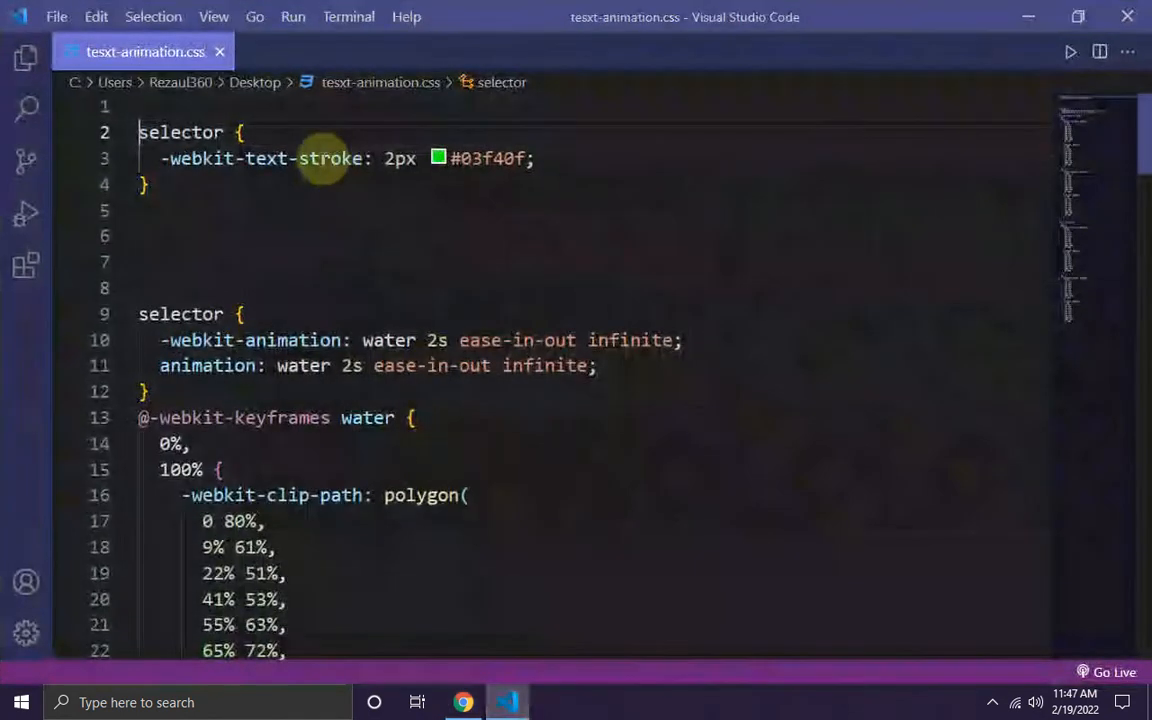
pyautogui.moveTo(152, 186); pyautogui.dragTo(140, 134)
pyautogui.hotkey('ctrl', 'c')
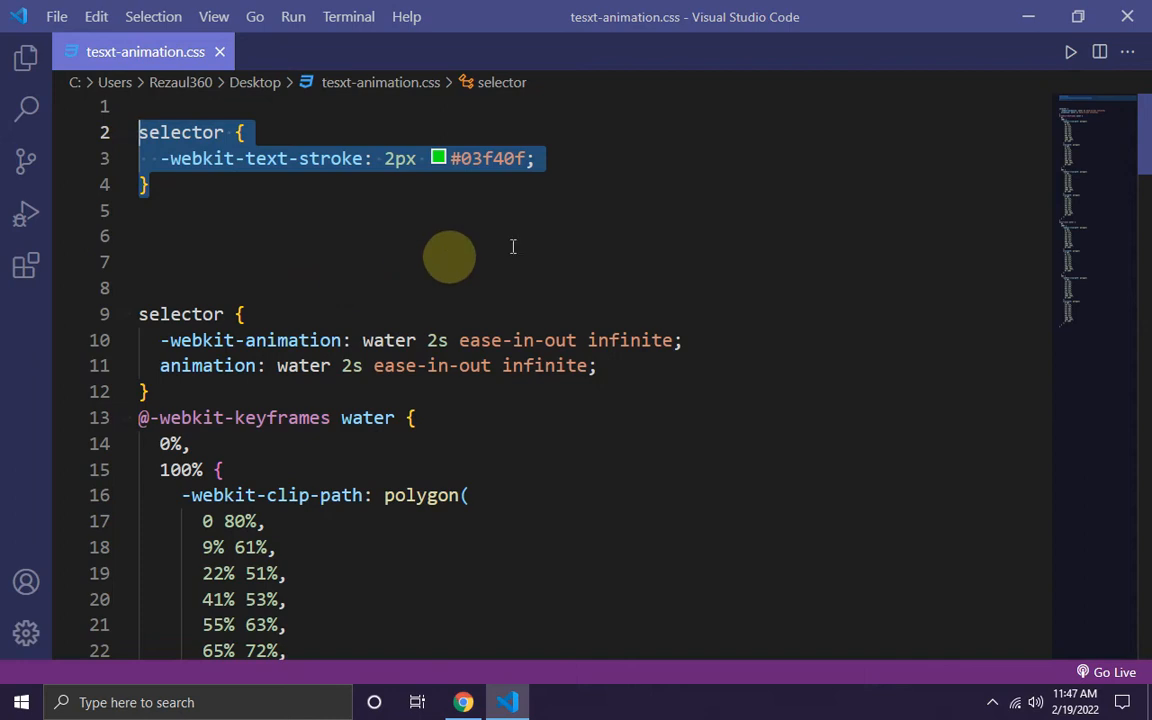
pyautogui.click(1029, 17)
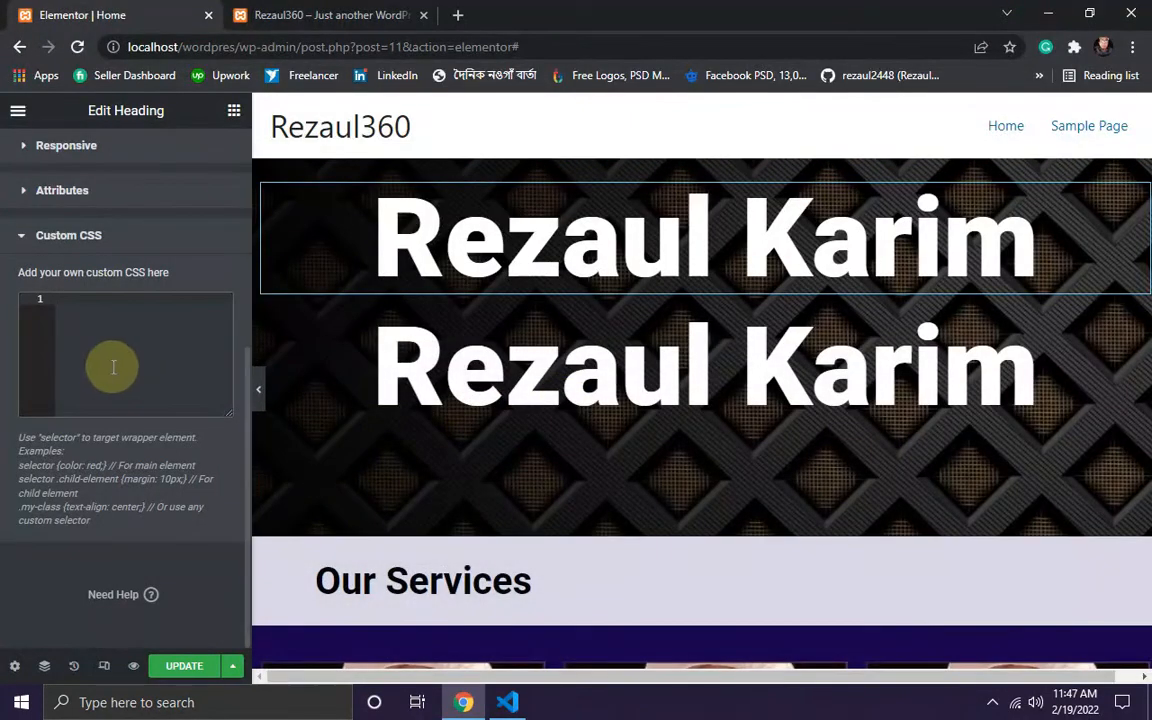
# - Paste the green text-stroke rule into the heading's Custom CSS and update the page
pyautogui.hotkey('ctrl', 'v')
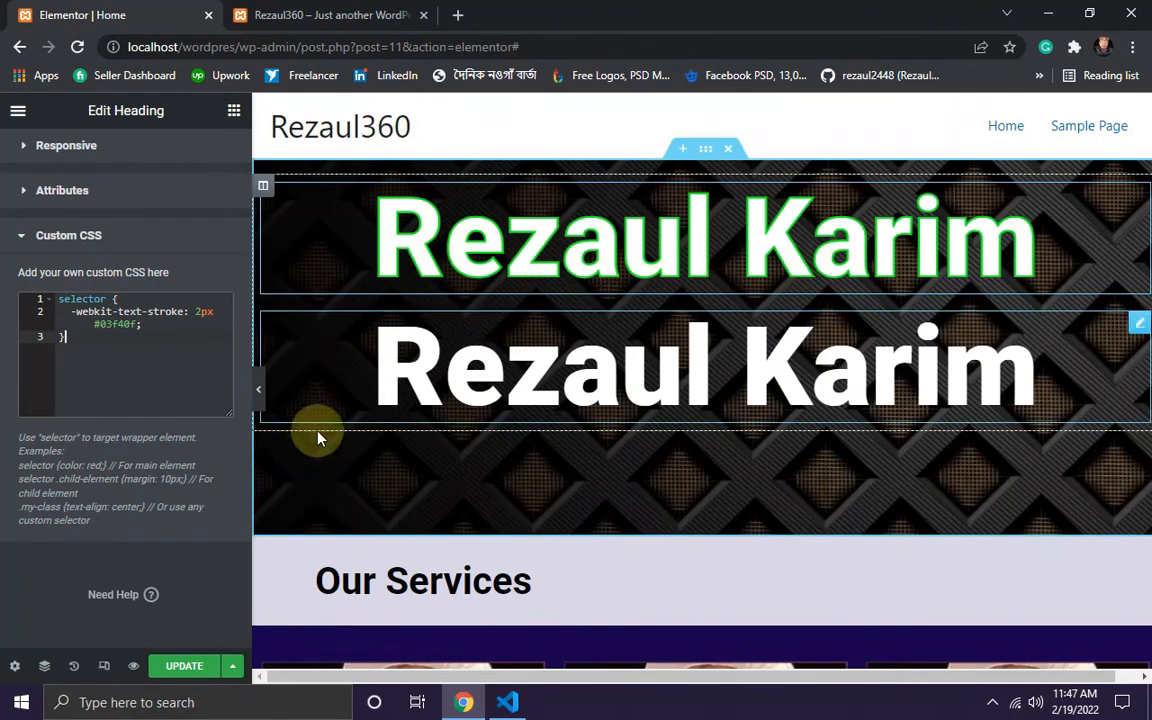
pyautogui.click(185, 675)
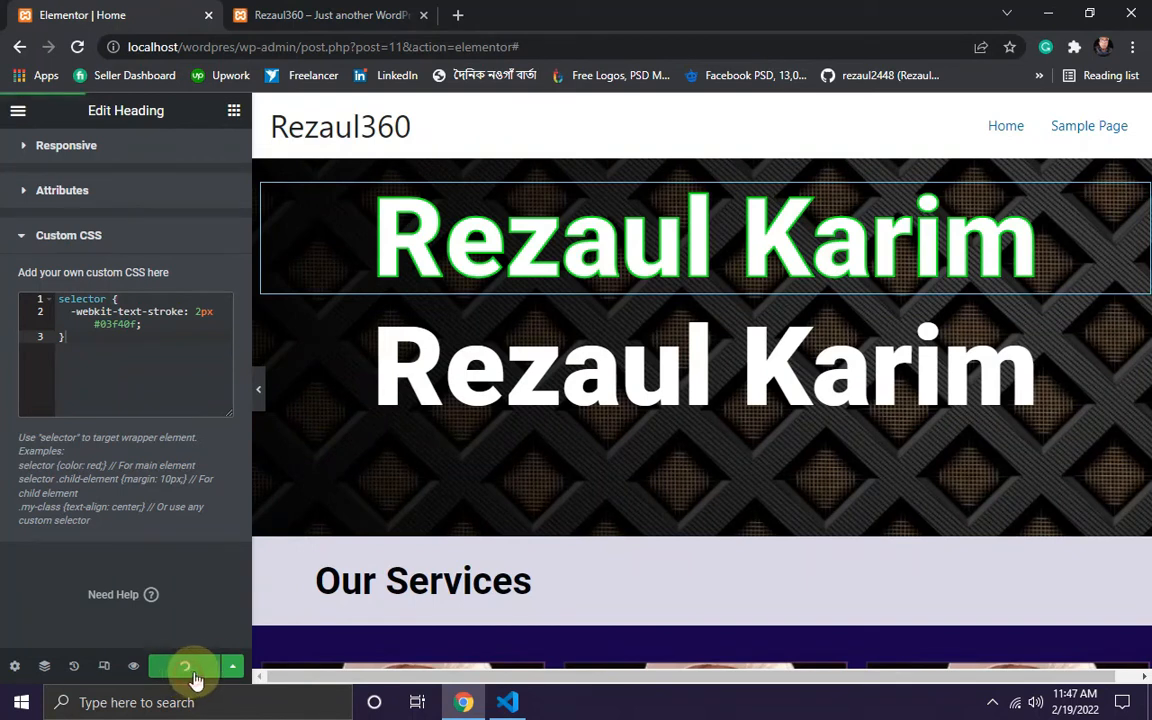
pyautogui.scroll(5, 127, 505)
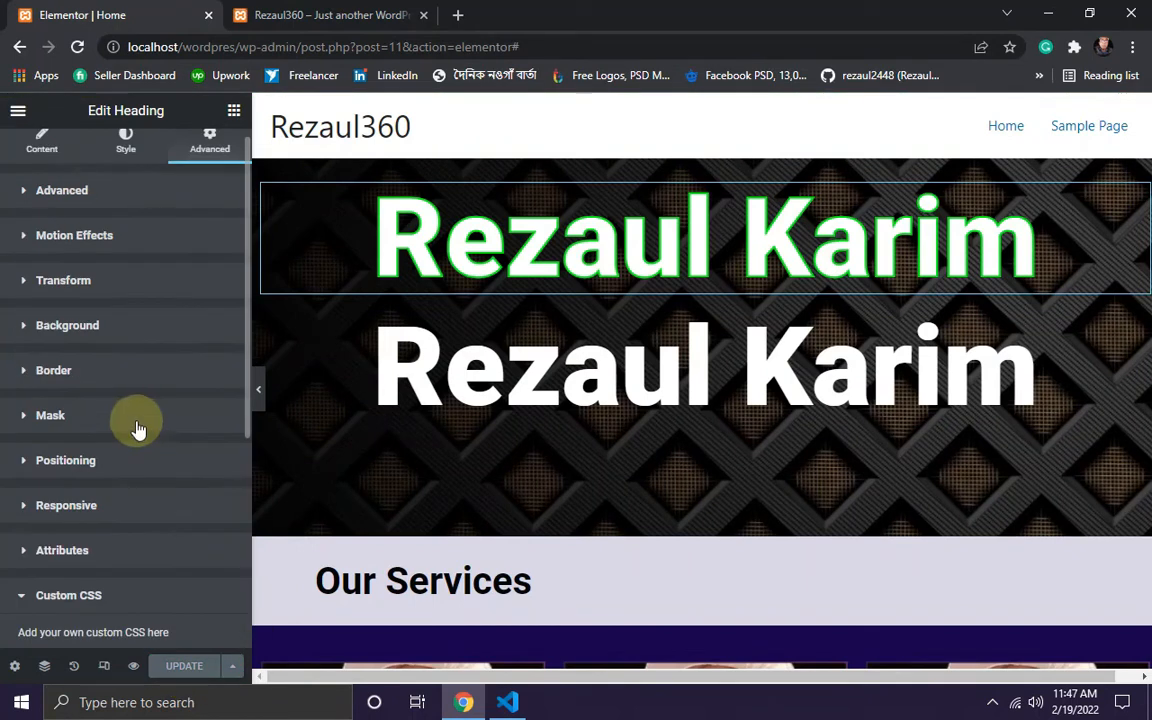
# - Make the upper heading's text colour fully transparent (#FFFFFF00) and show the Navigator
pyautogui.click(125, 157)
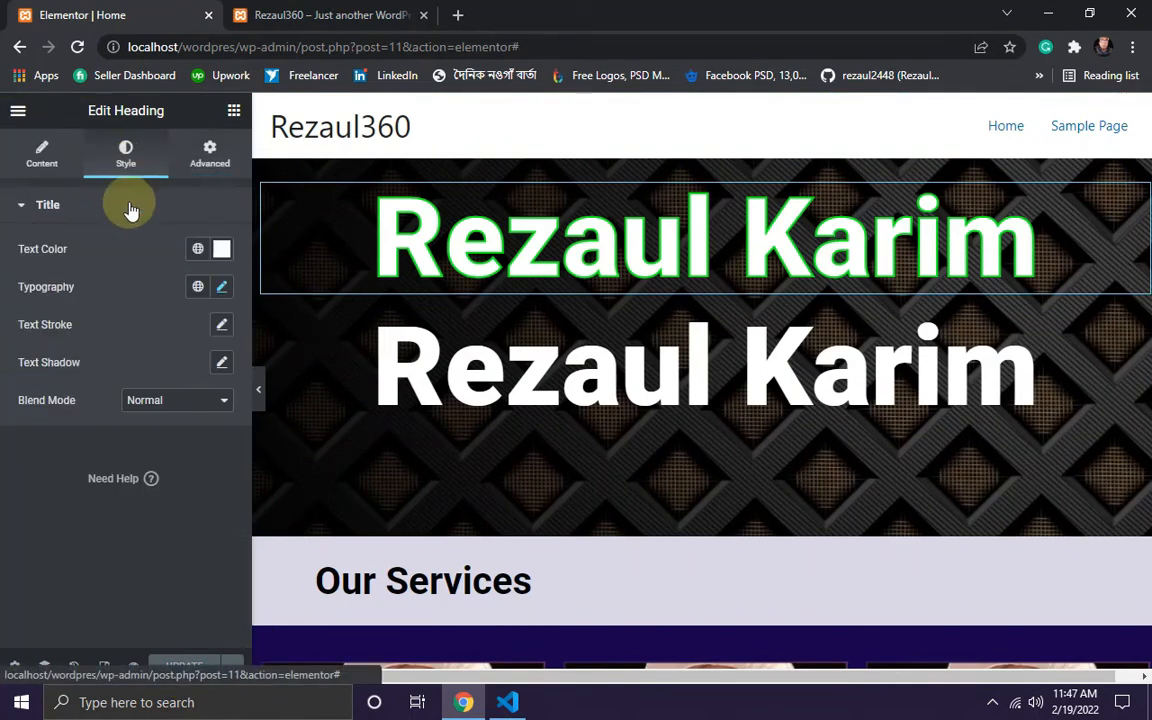
pyautogui.click(222, 250)
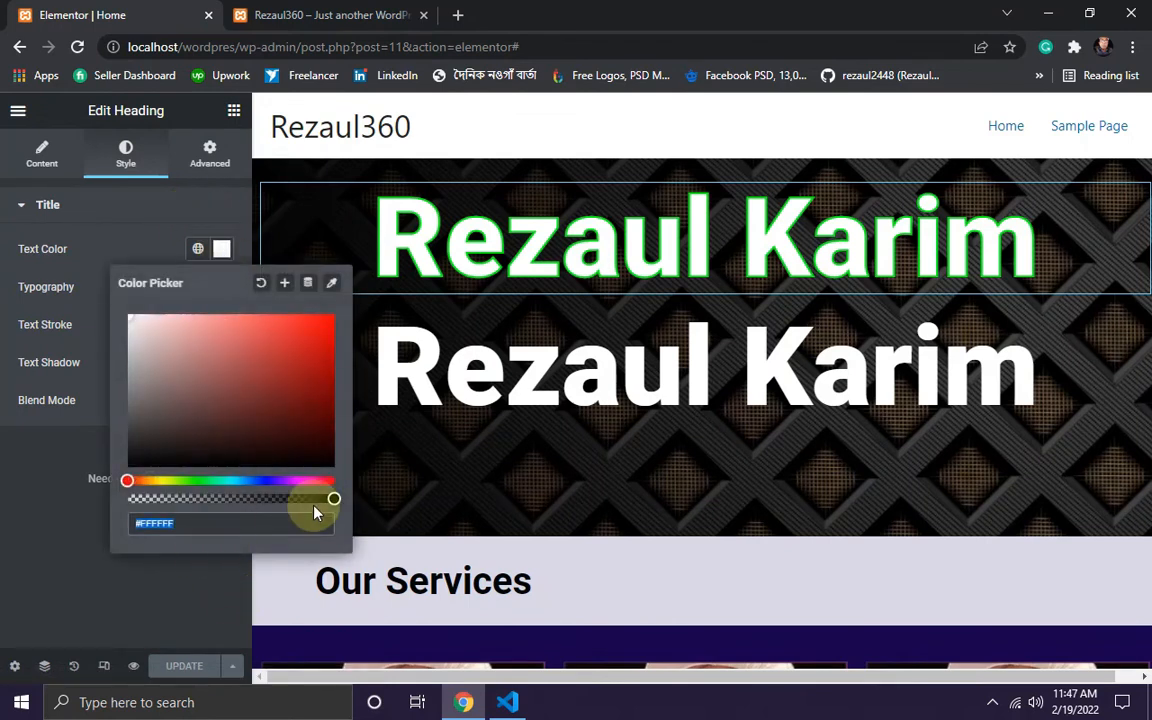
pyautogui.moveTo(334, 500); pyautogui.dragTo(127, 503)
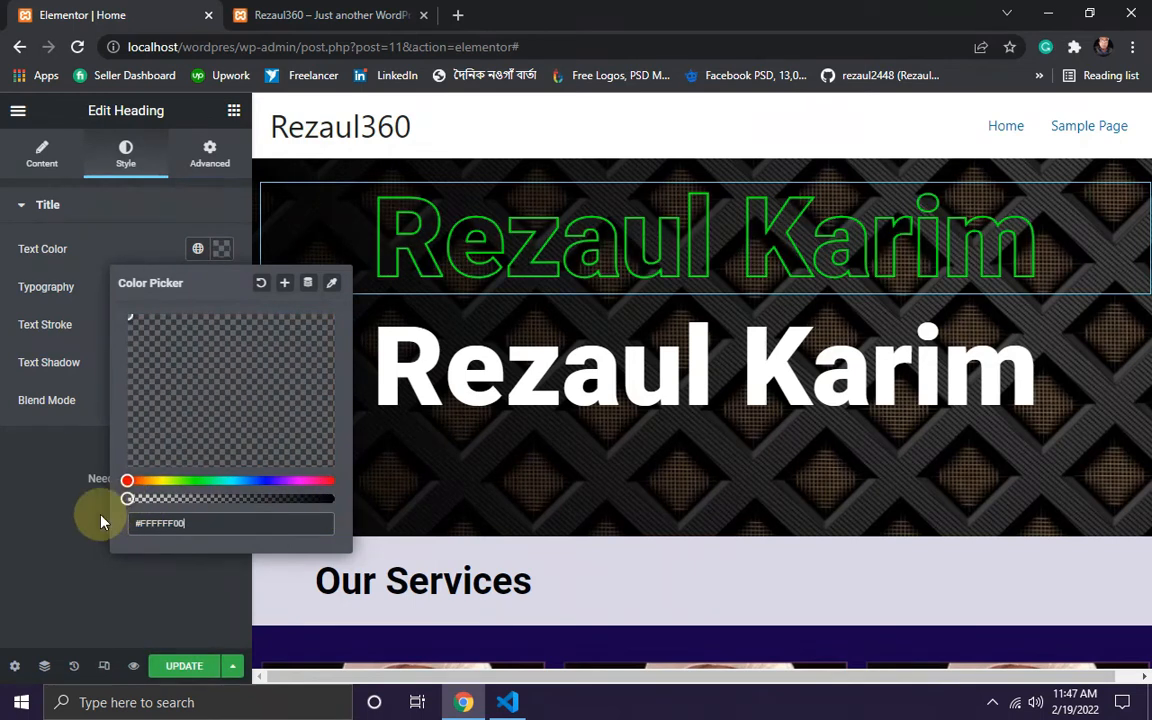
pyautogui.click(30, 488)
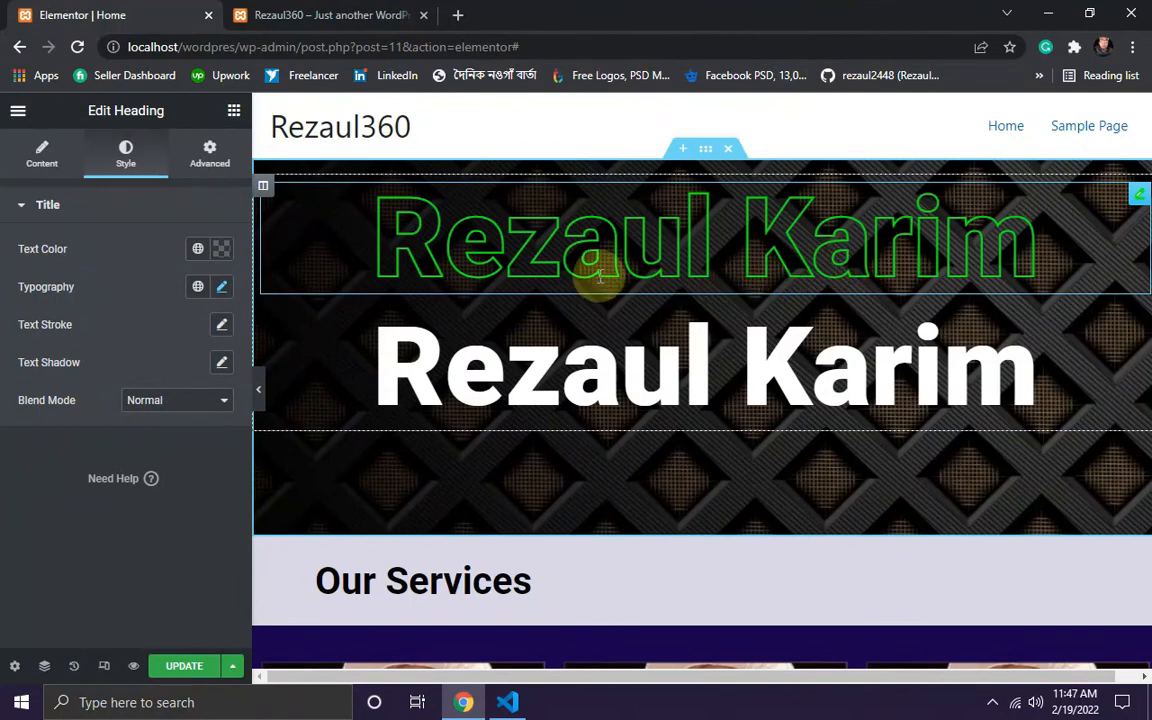
pyautogui.click(44, 665)
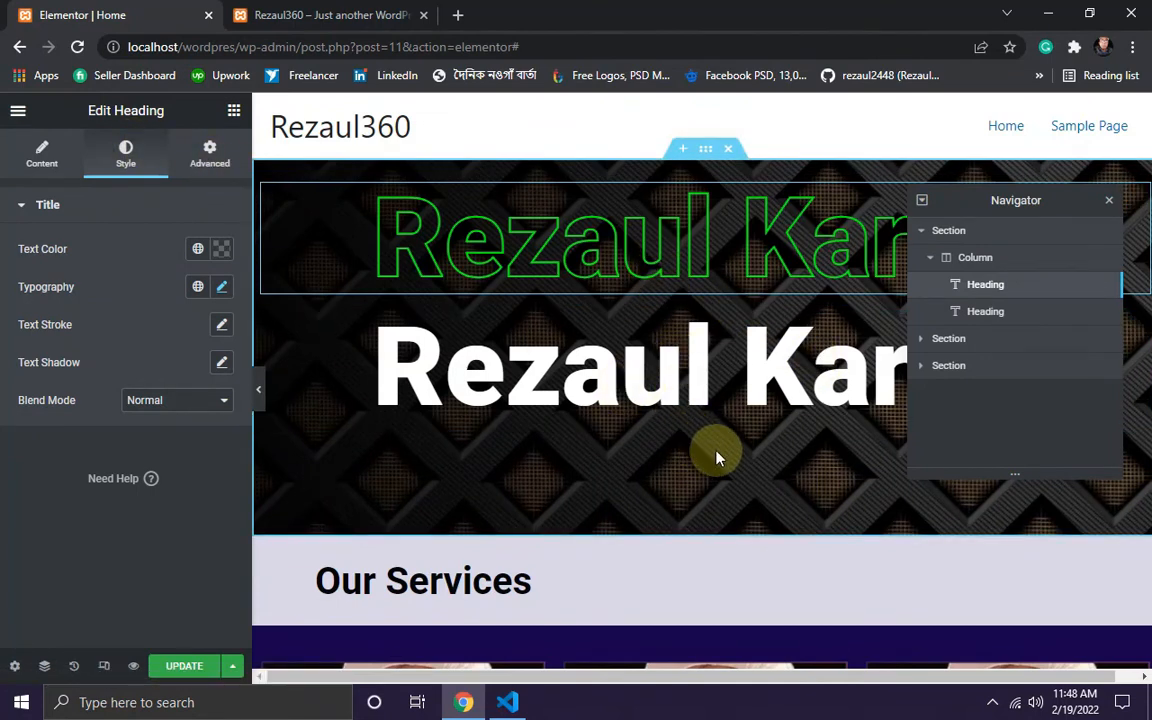
pyautogui.click(212, 163)
# - Set the green-outlined heading's Position to Absolute, save the page, and select the white 'Rezaul Karim' heading
pyautogui.scroll(-4, 98, 428)
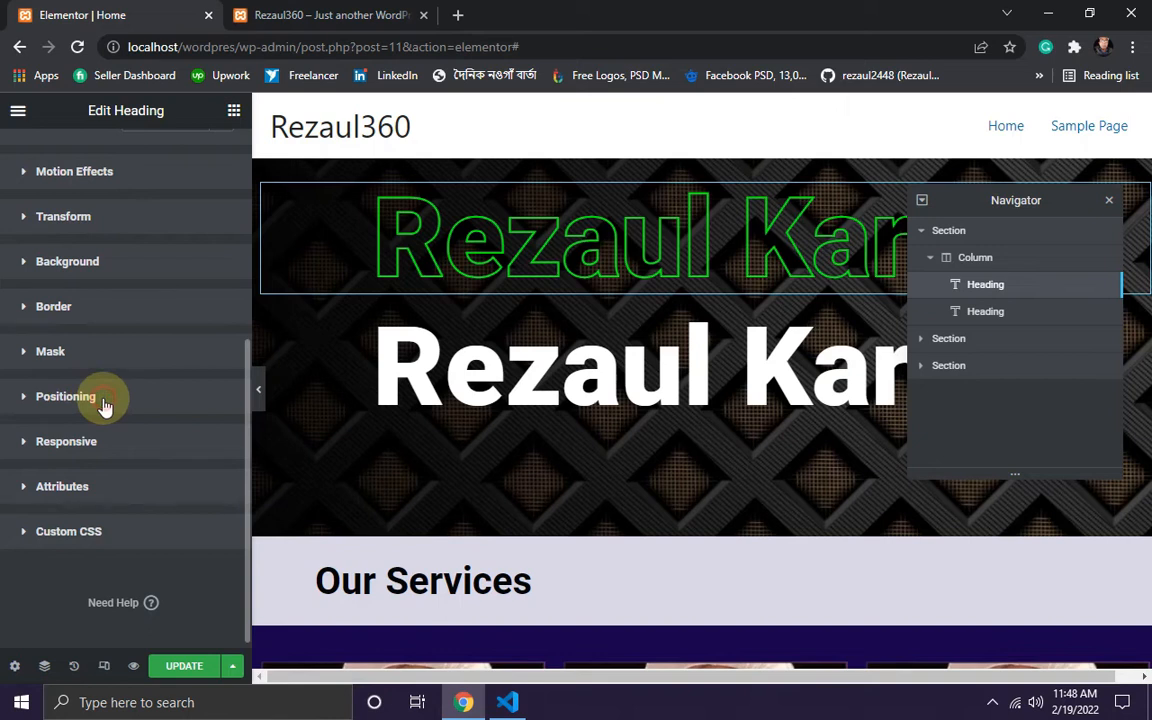
pyautogui.click(104, 397)
pyautogui.scroll(-2, 172, 416)
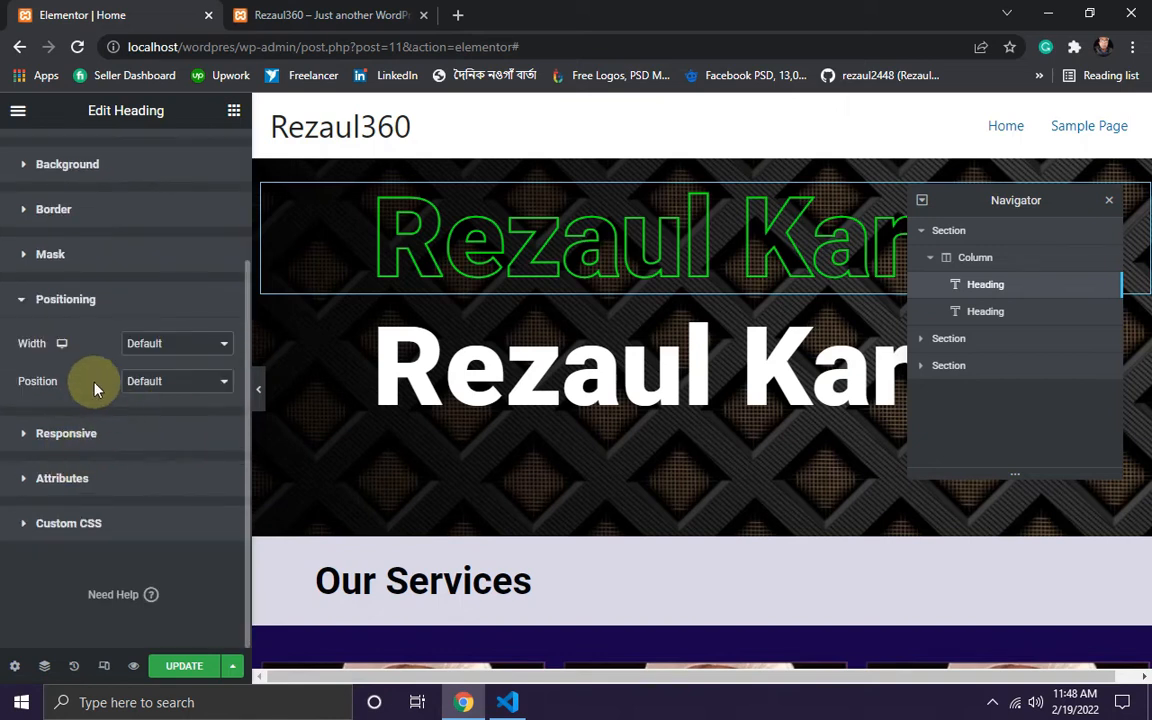
pyautogui.click(195, 384)
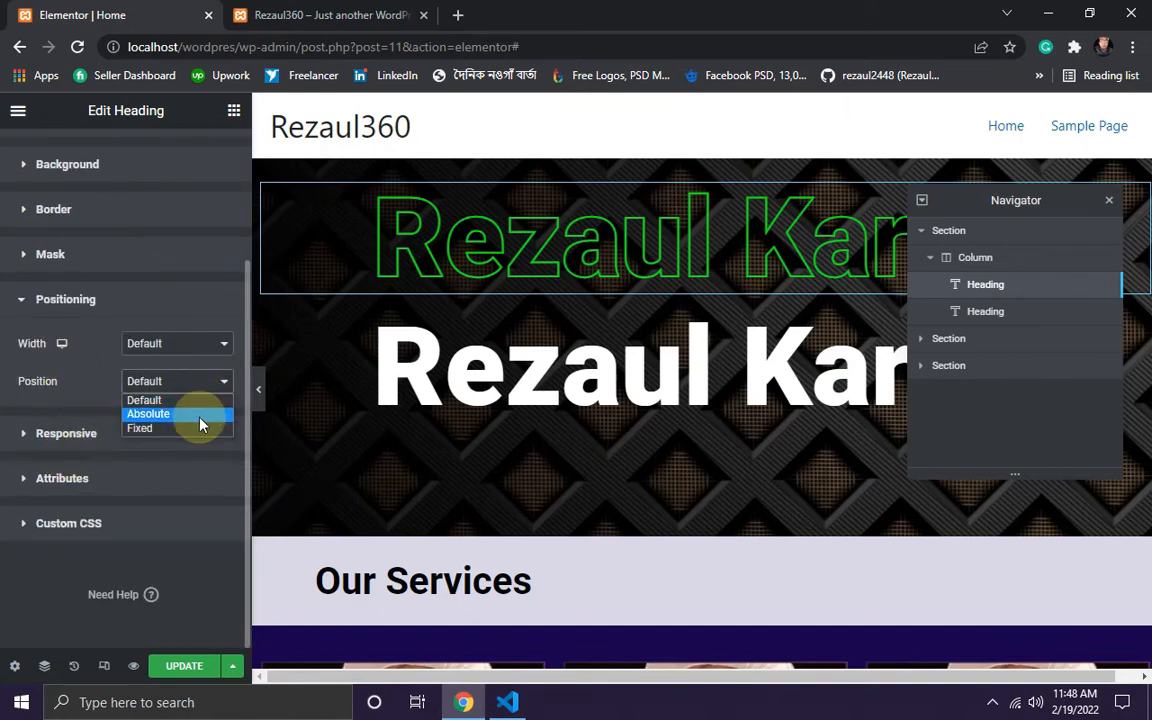
pyautogui.click(200, 422)
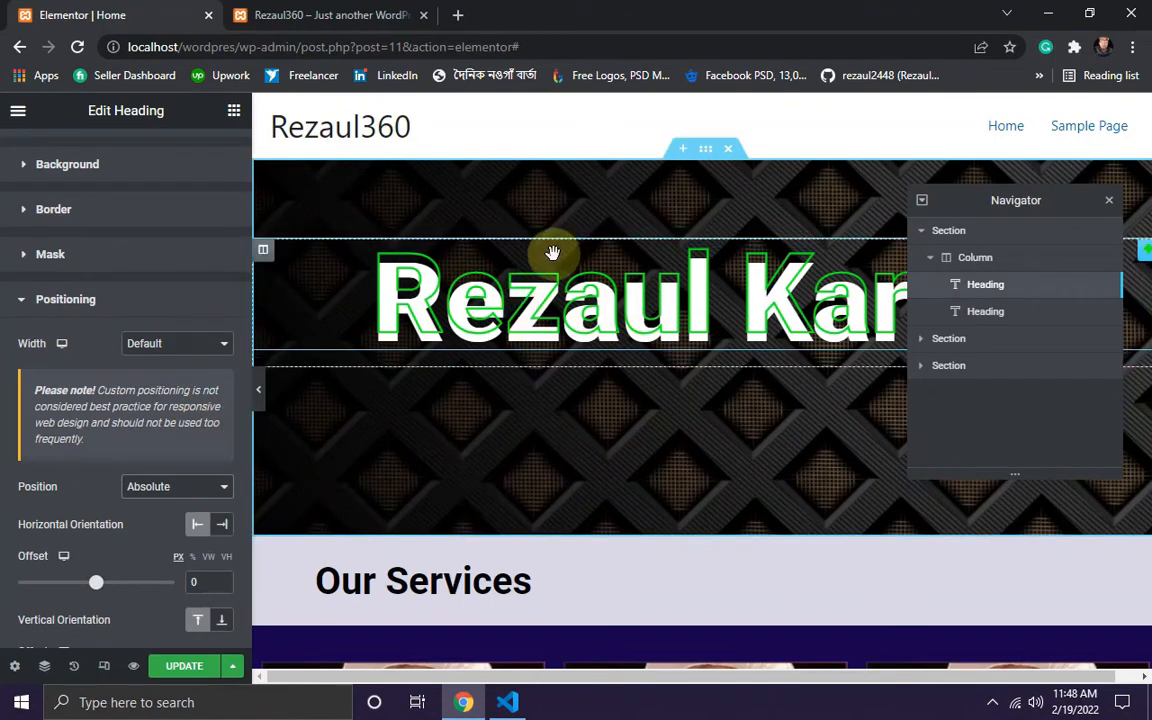
pyautogui.click(185, 668)
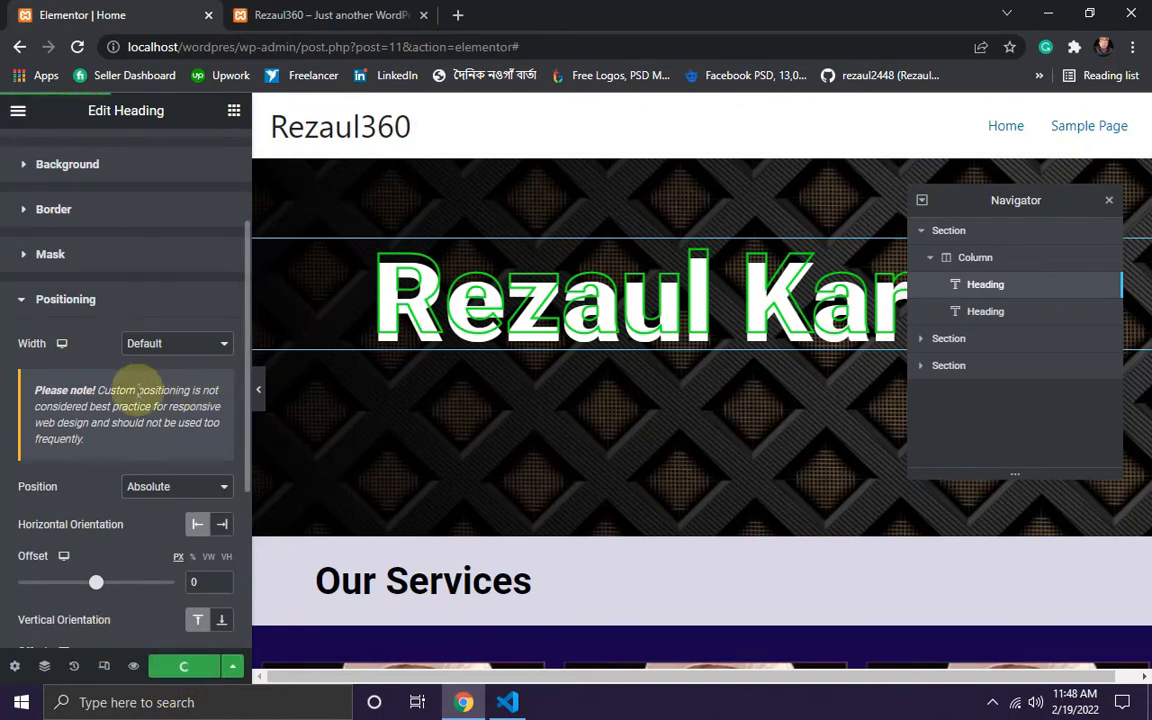
pyautogui.click(988, 314)
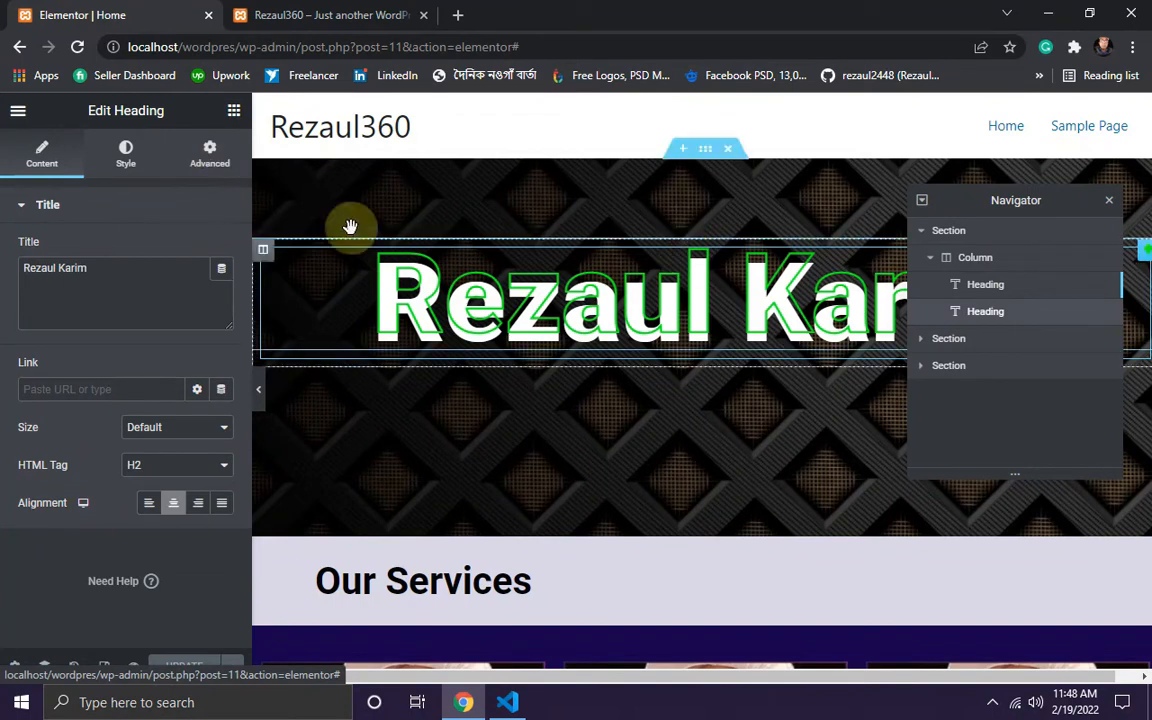
# - Set the white 'Rezaul Karim' heading's Advanced Positioning to Absolute and save the page
pyautogui.click(211, 155)
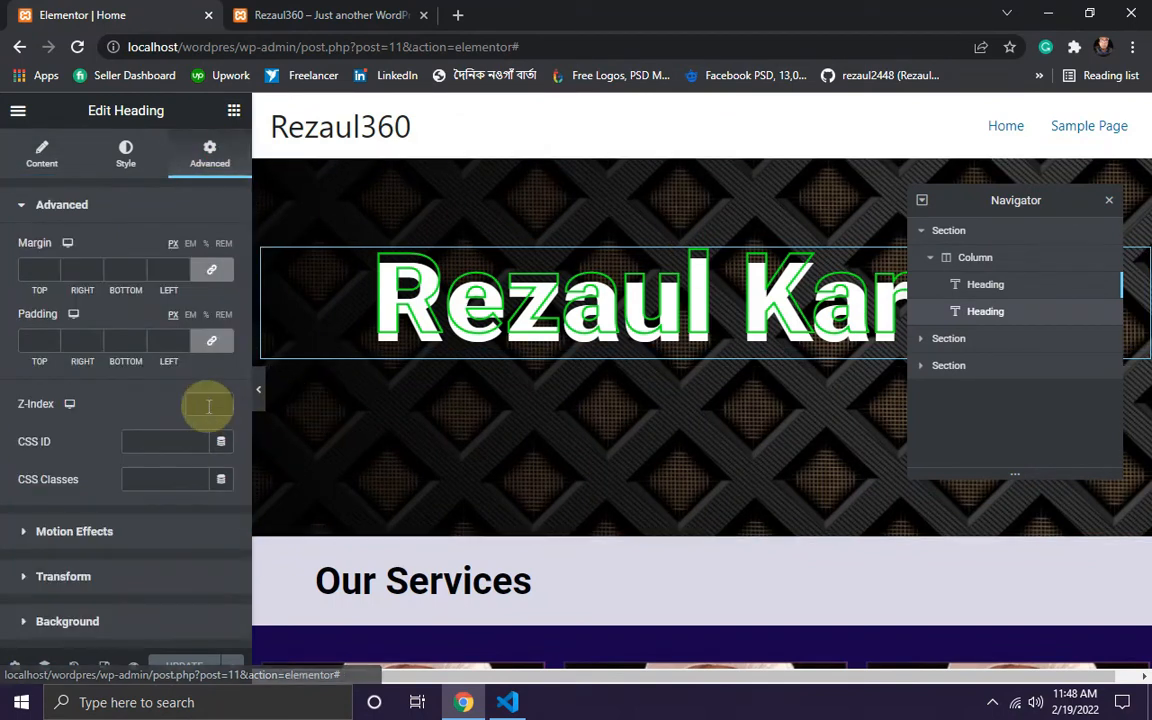
pyautogui.scroll(-5, 154, 398)
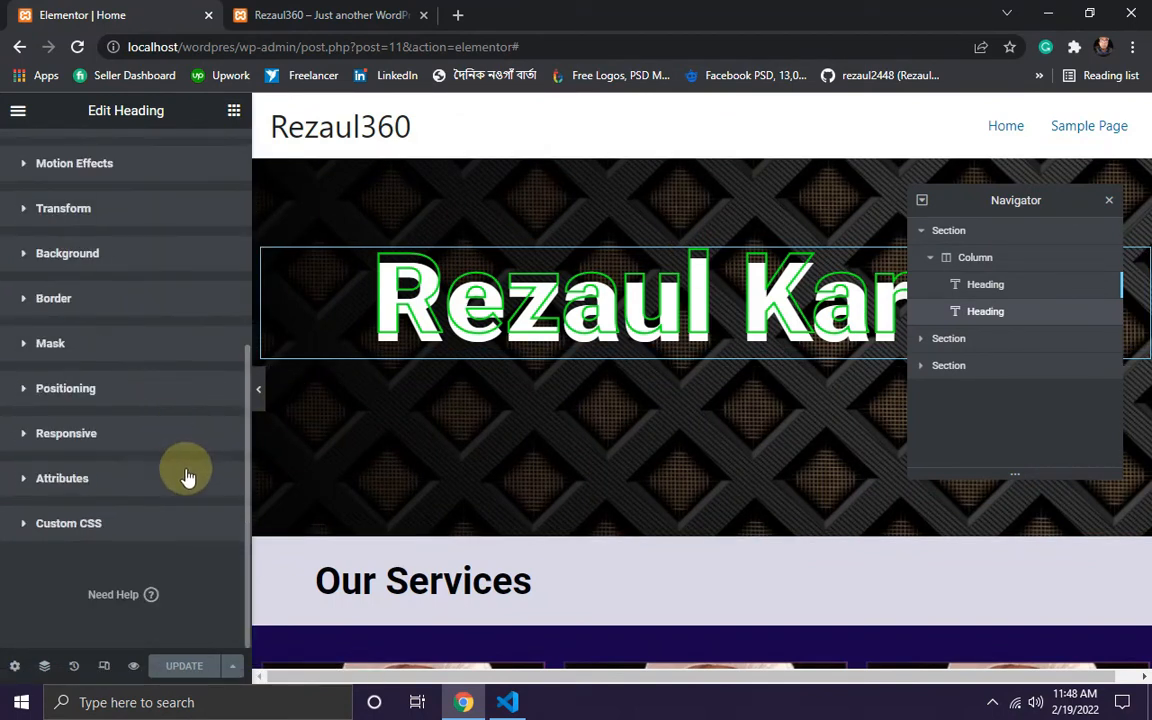
pyautogui.click(100, 392)
pyautogui.scroll(-3, 100, 392)
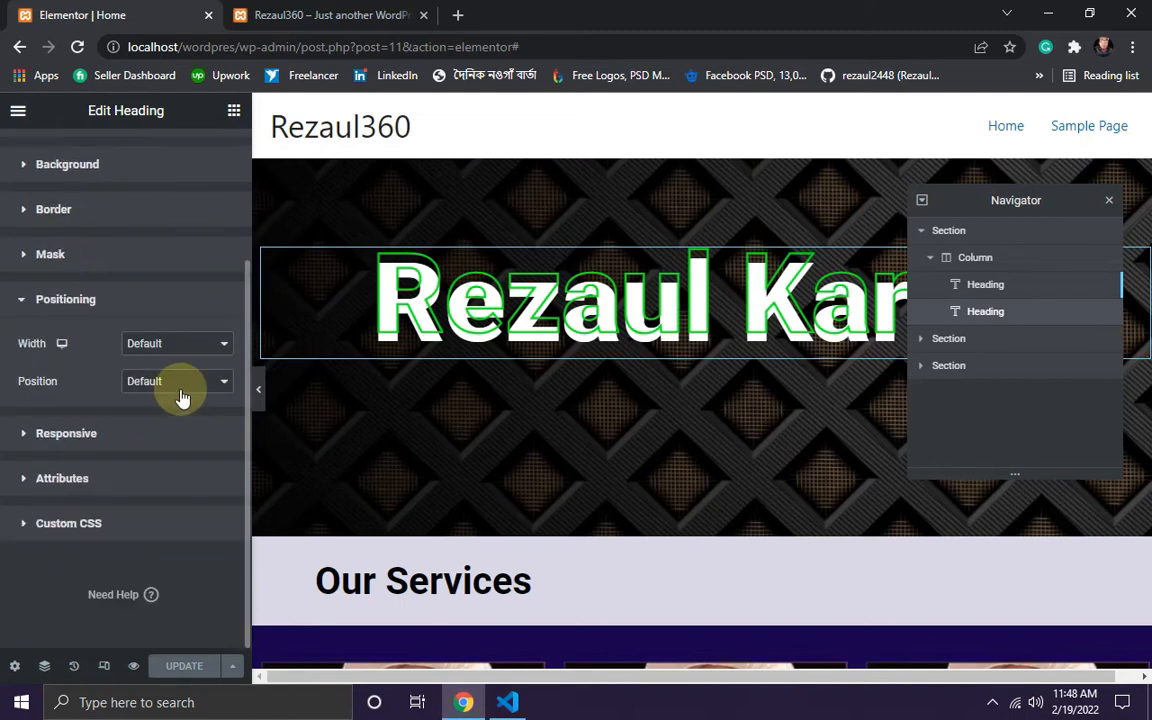
pyautogui.click(196, 383)
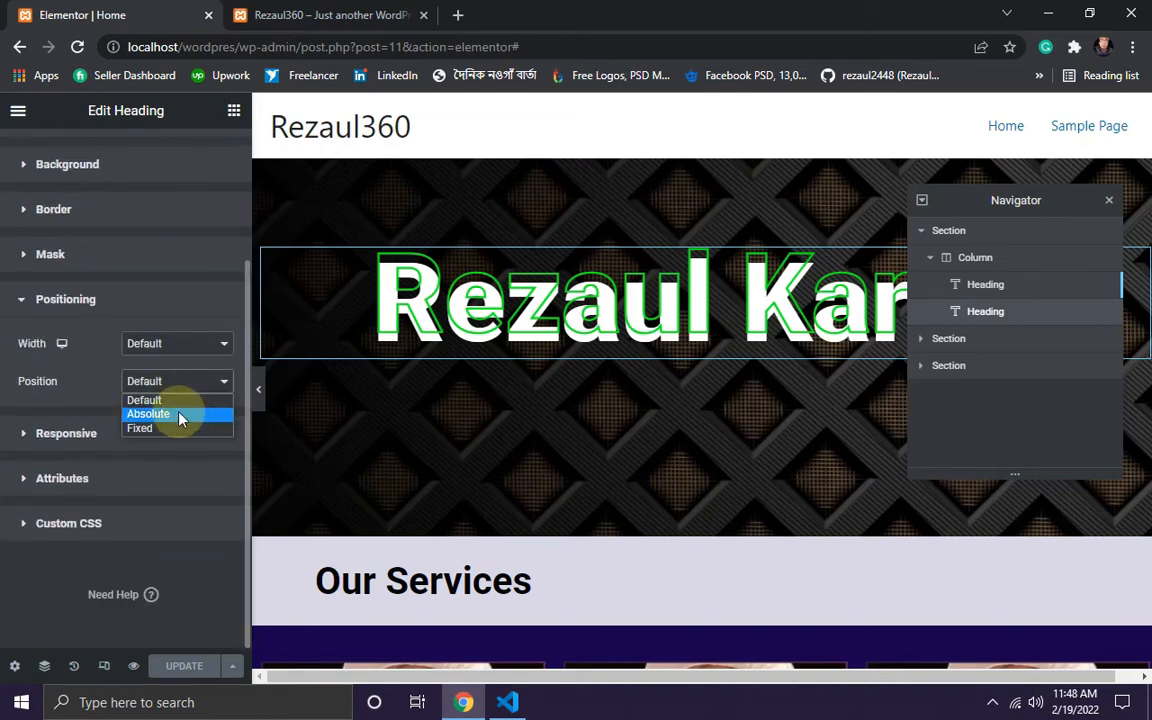
pyautogui.click(180, 415)
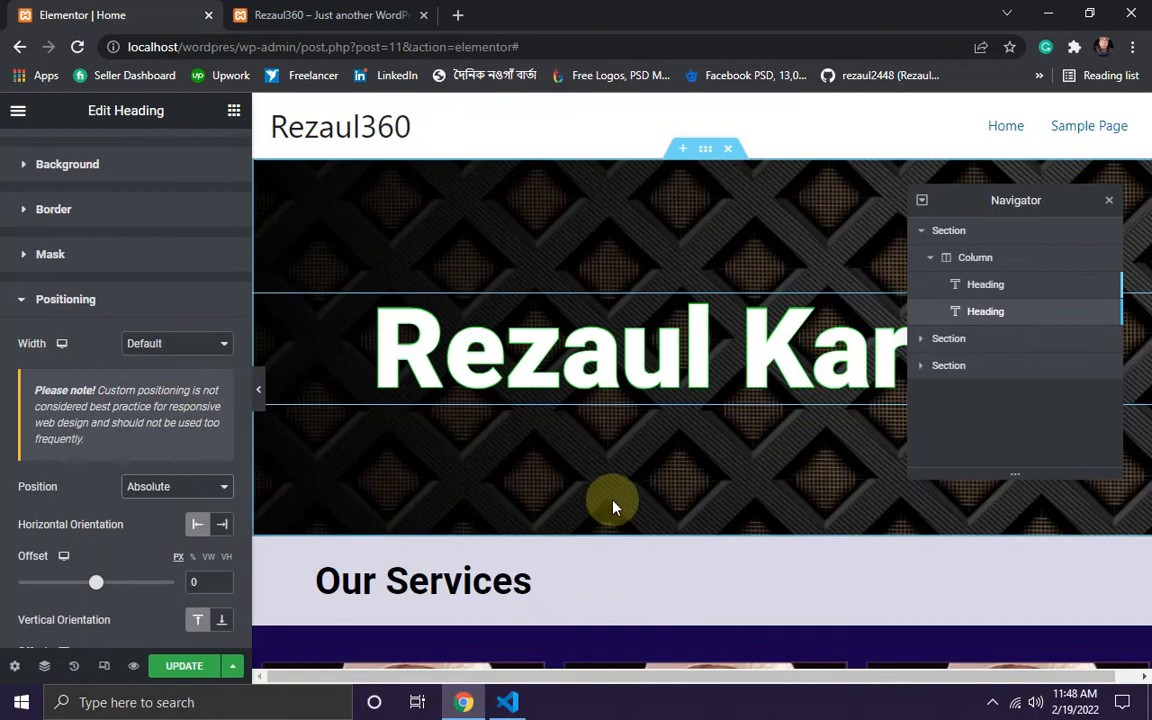
pyautogui.scroll(-1, 530, 393)
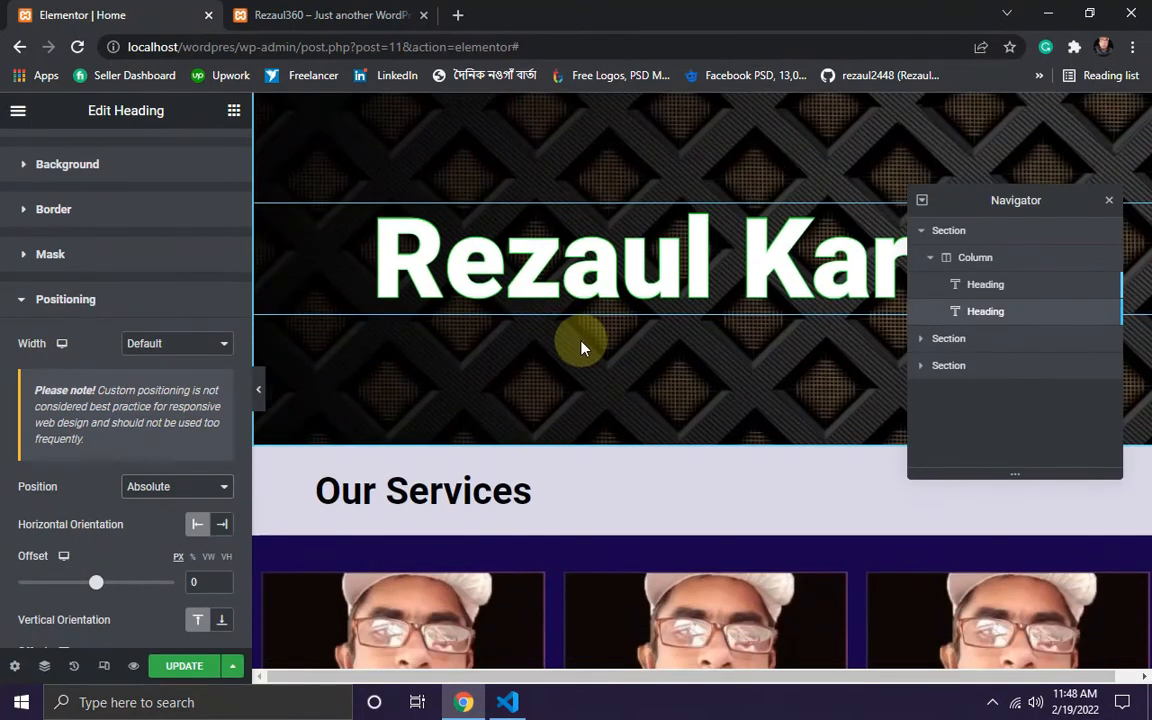
pyautogui.click(177, 668)
pyautogui.scroll(-1, 215, 590)
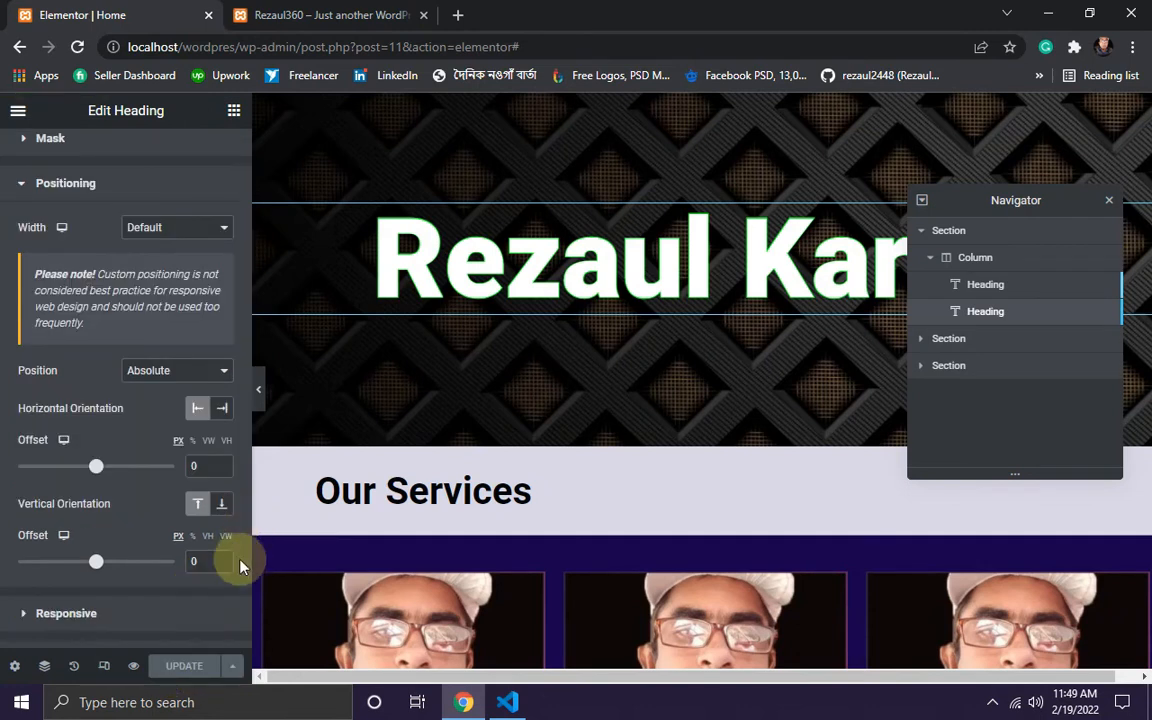
pyautogui.scroll(1, 185, 450)
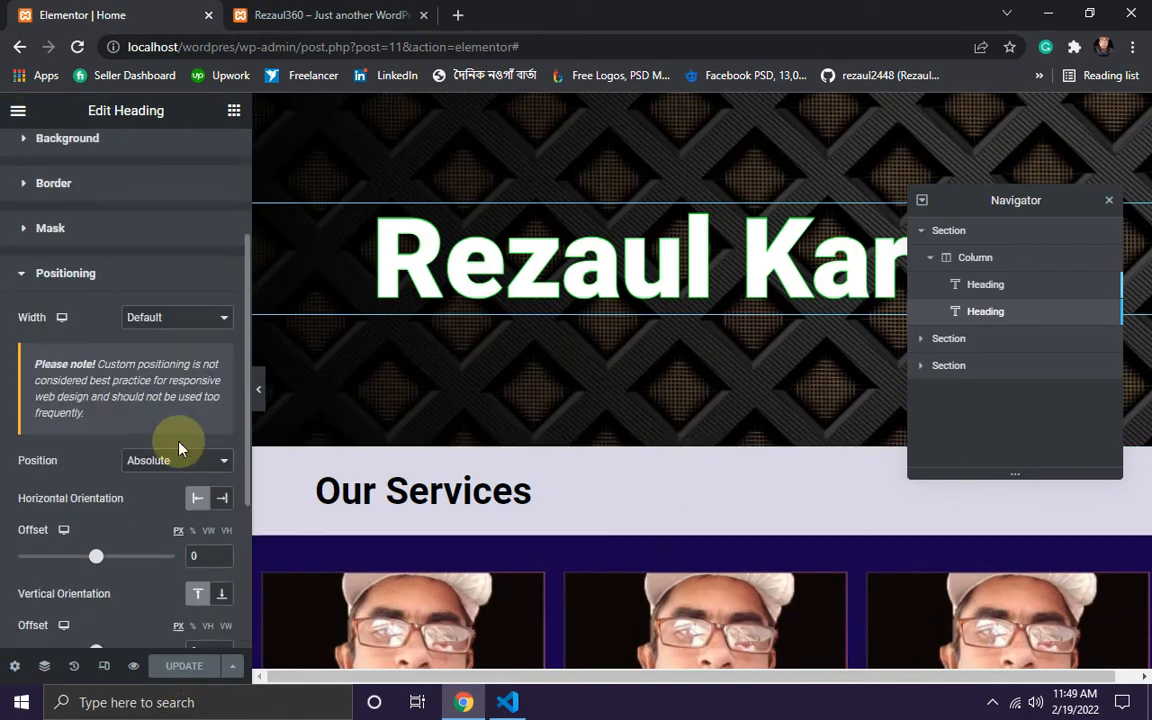
pyautogui.scroll(2, 178, 448)
pyautogui.click(126, 155)
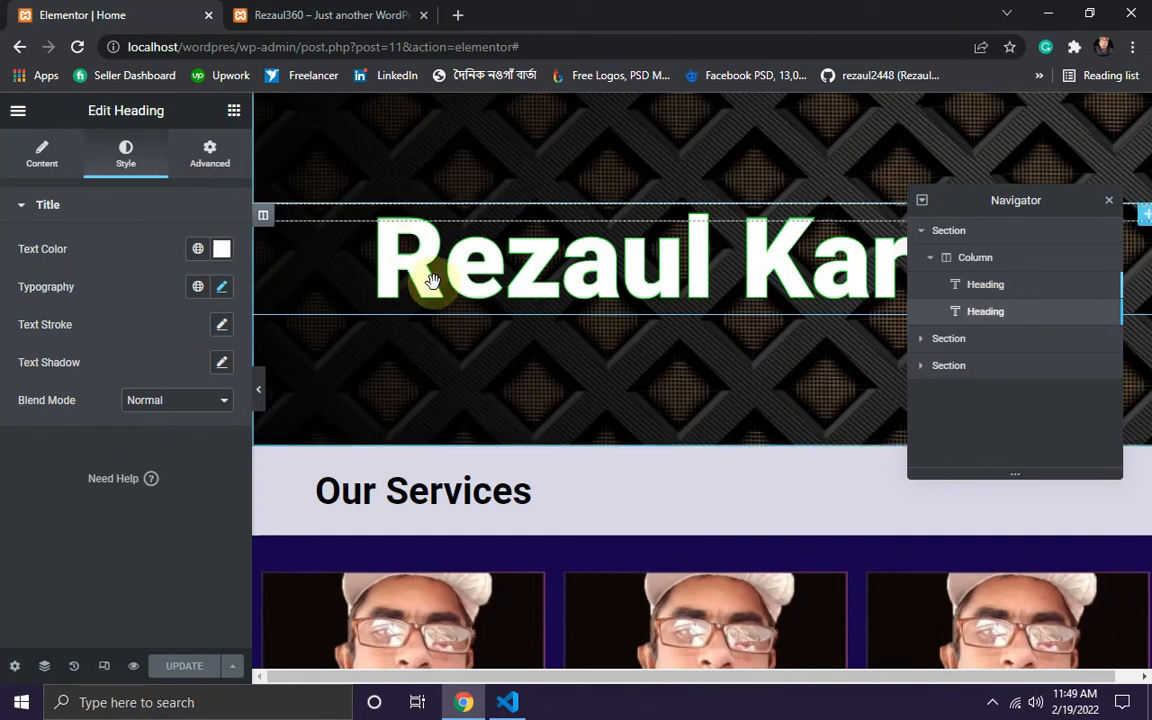
# - Change the lower heading's text colour to #03f444
pyautogui.click(221, 249)
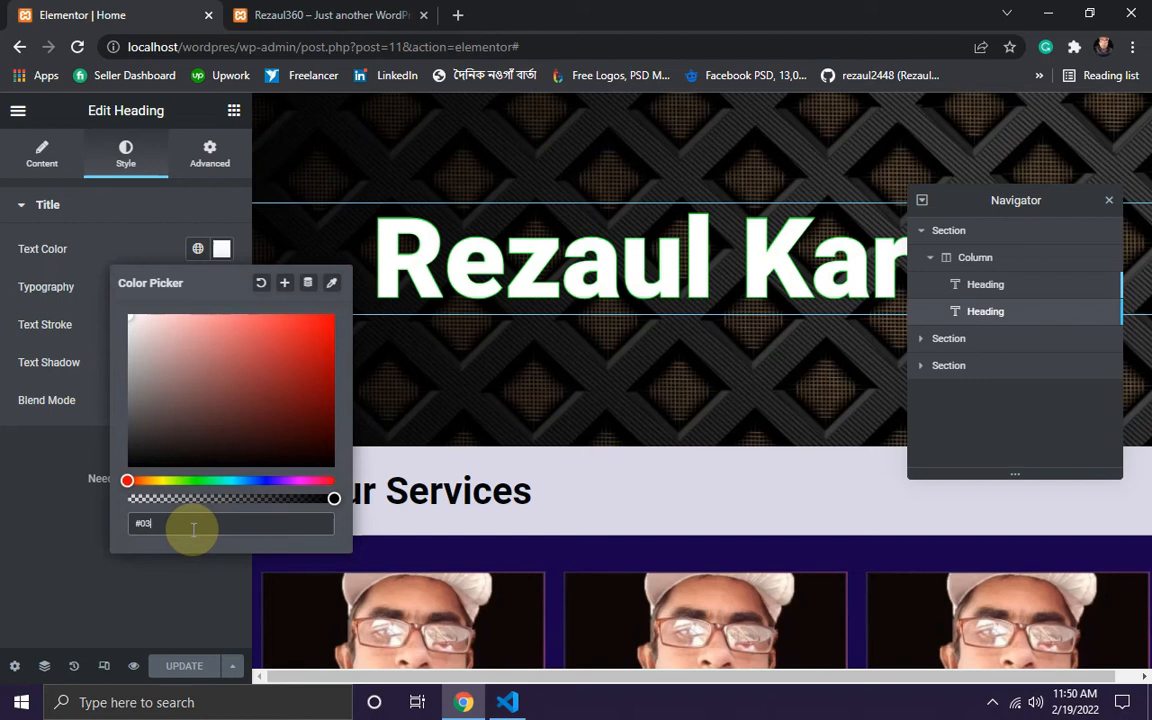
pyautogui.write('#03f')
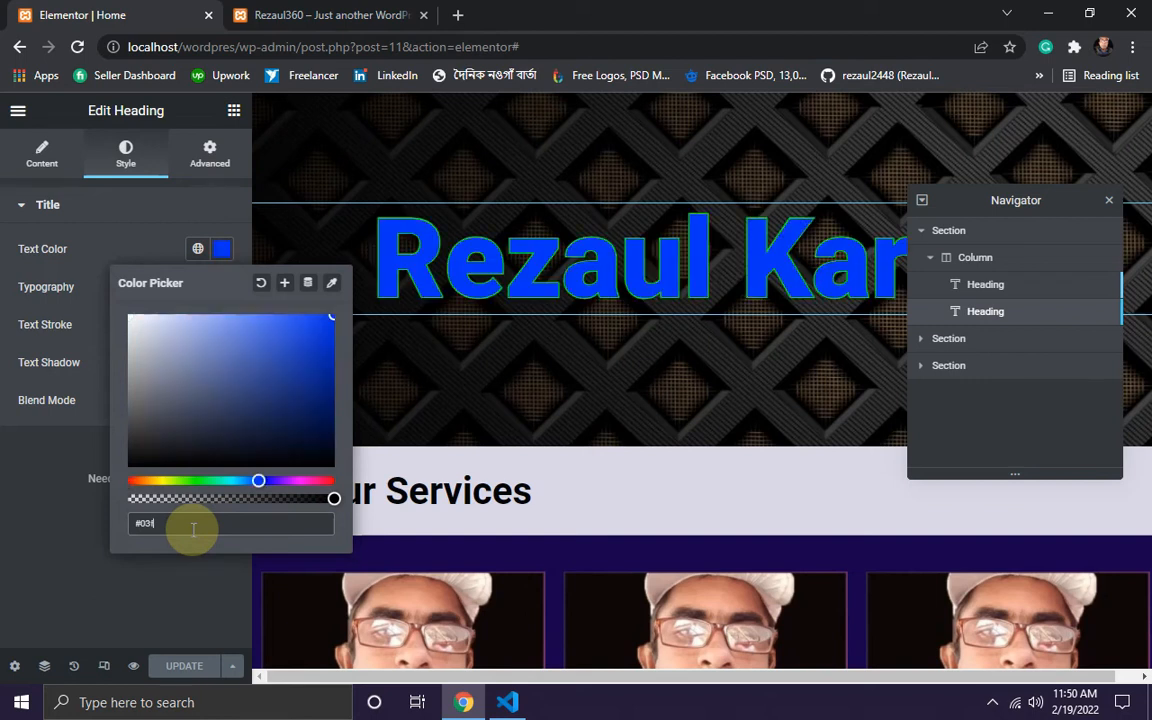
pyautogui.write('4')
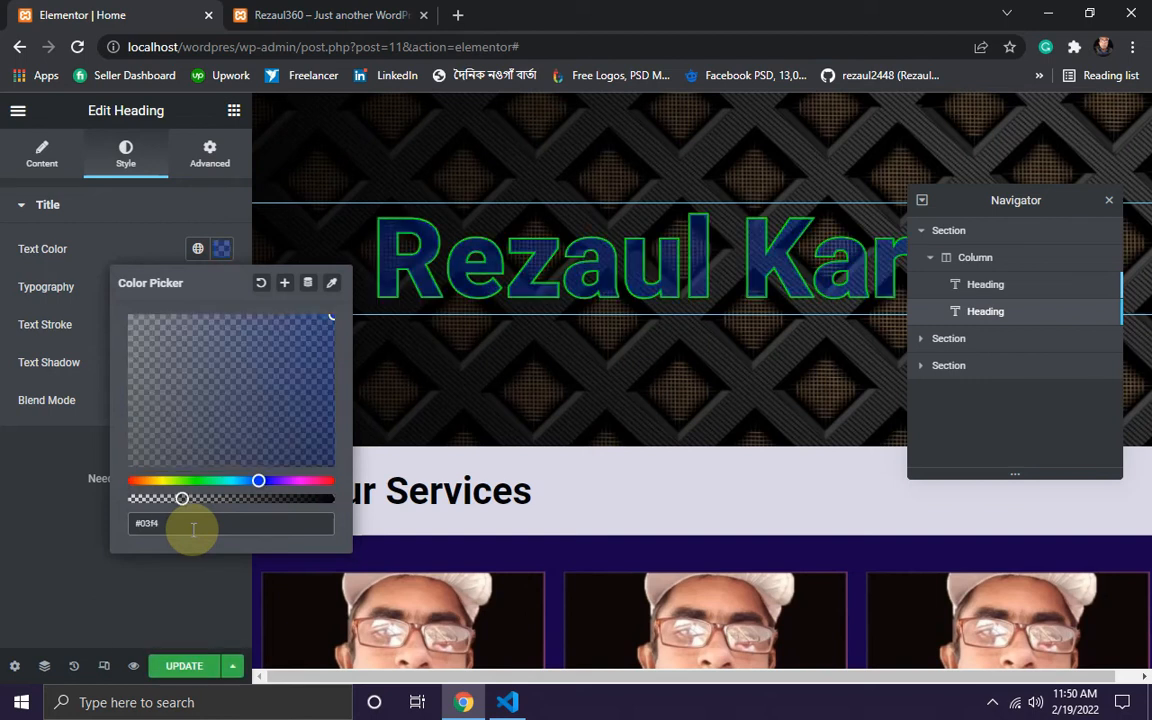
pyautogui.write('44f')
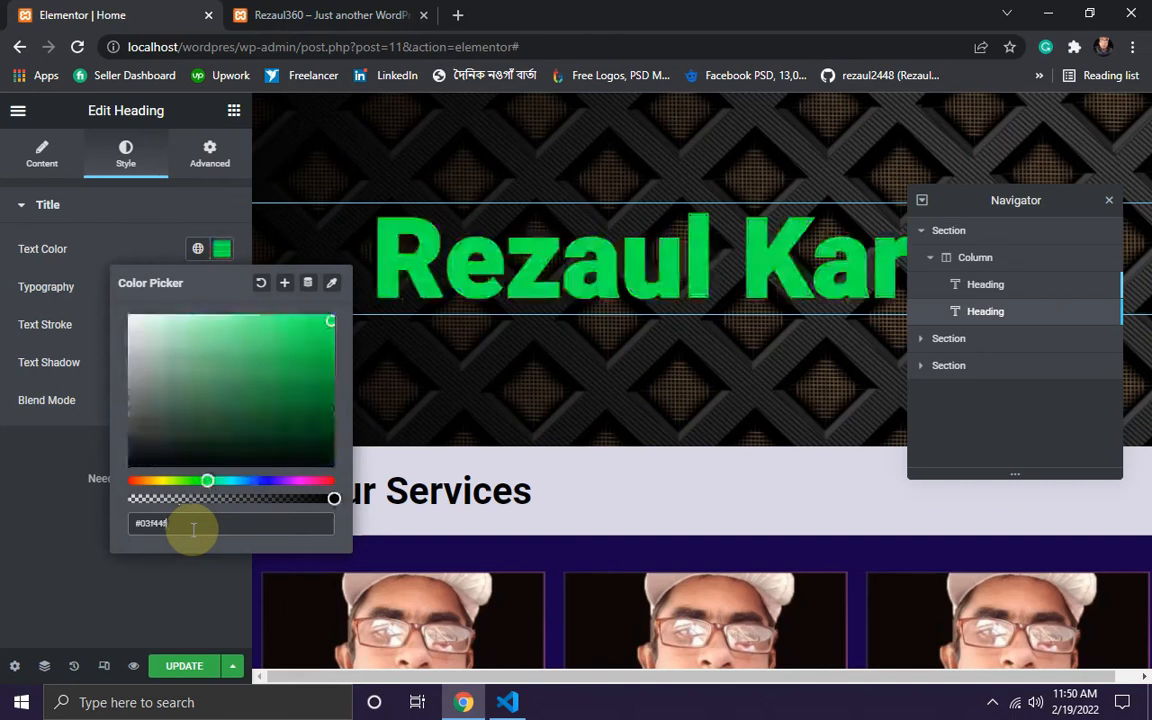
pyautogui.click(476, 340)
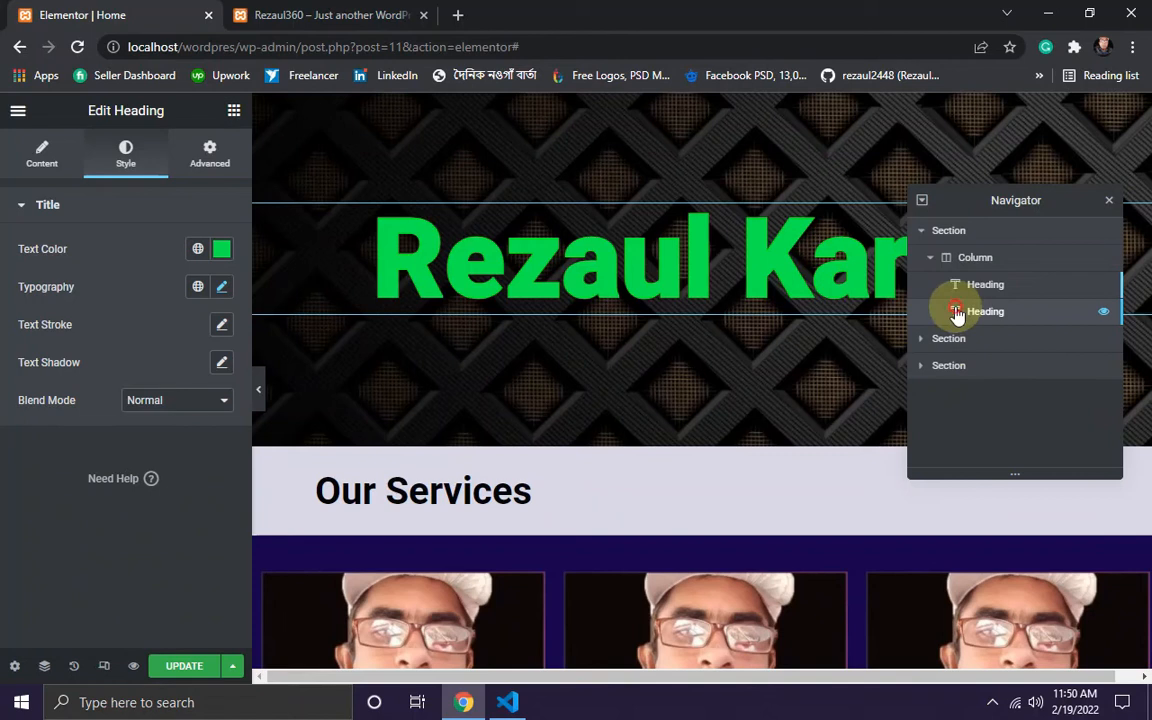
# - Expand the heading's Custom CSS section, place the caret in the empty box, then switch to VS Code
pyautogui.click(209, 156)
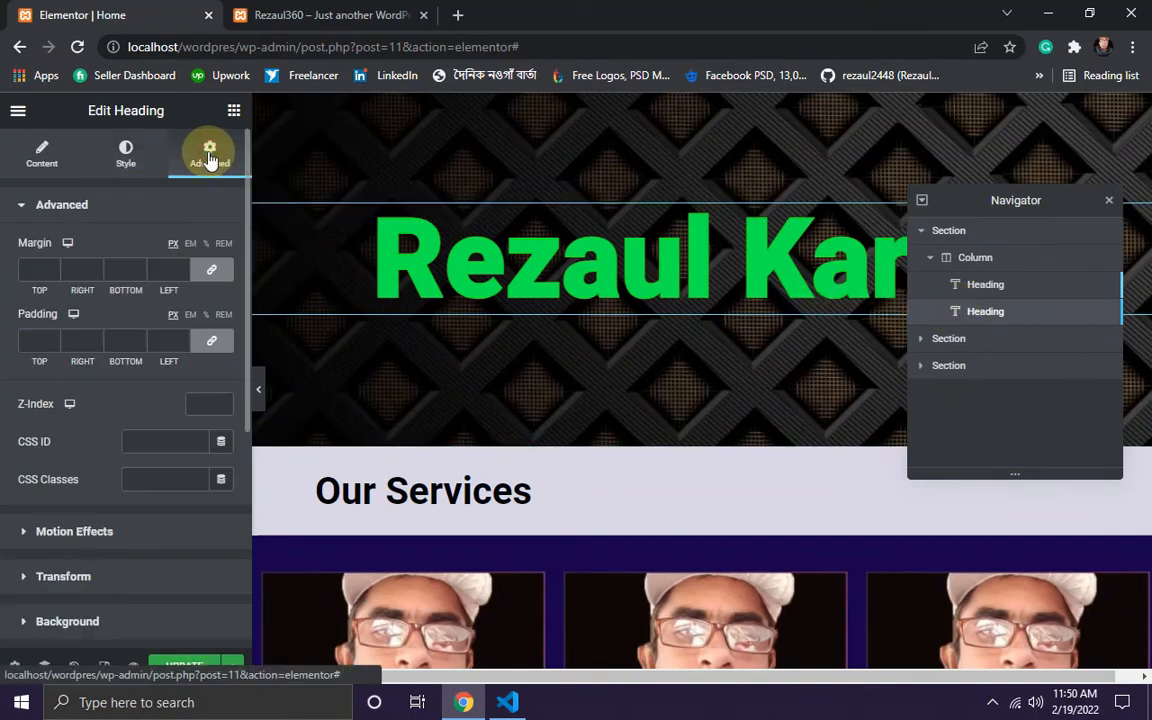
pyautogui.scroll(-5, 141, 347)
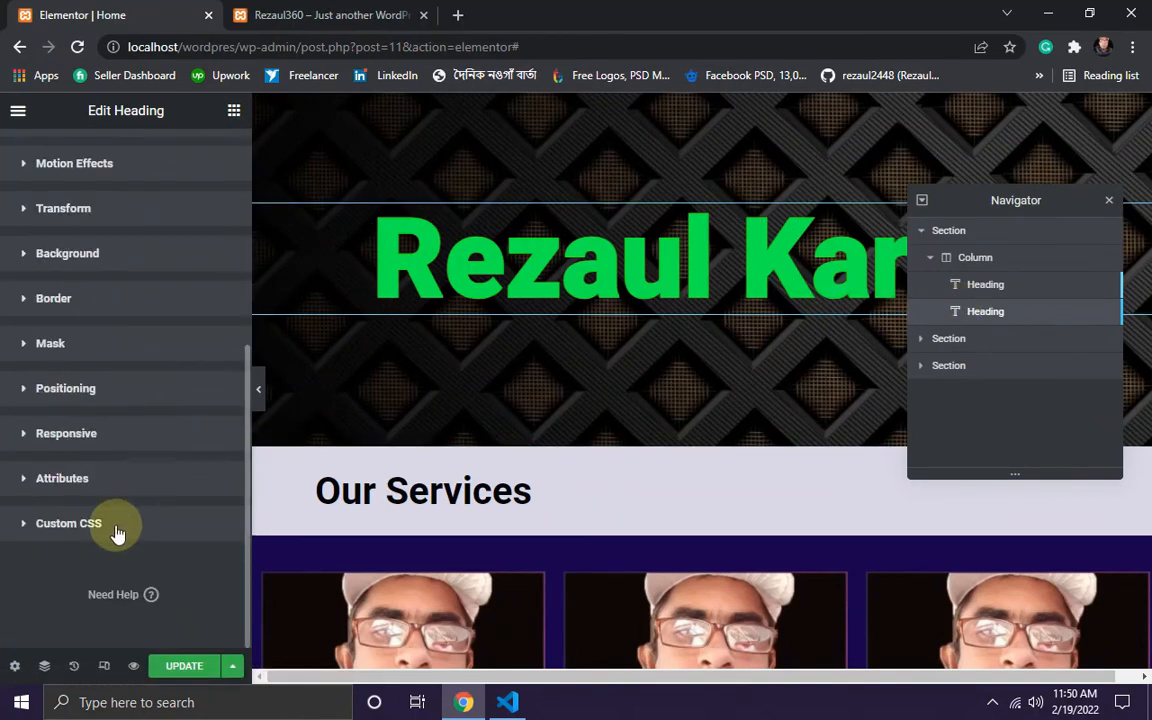
pyautogui.click(65, 533)
pyautogui.scroll(-4, 145, 380)
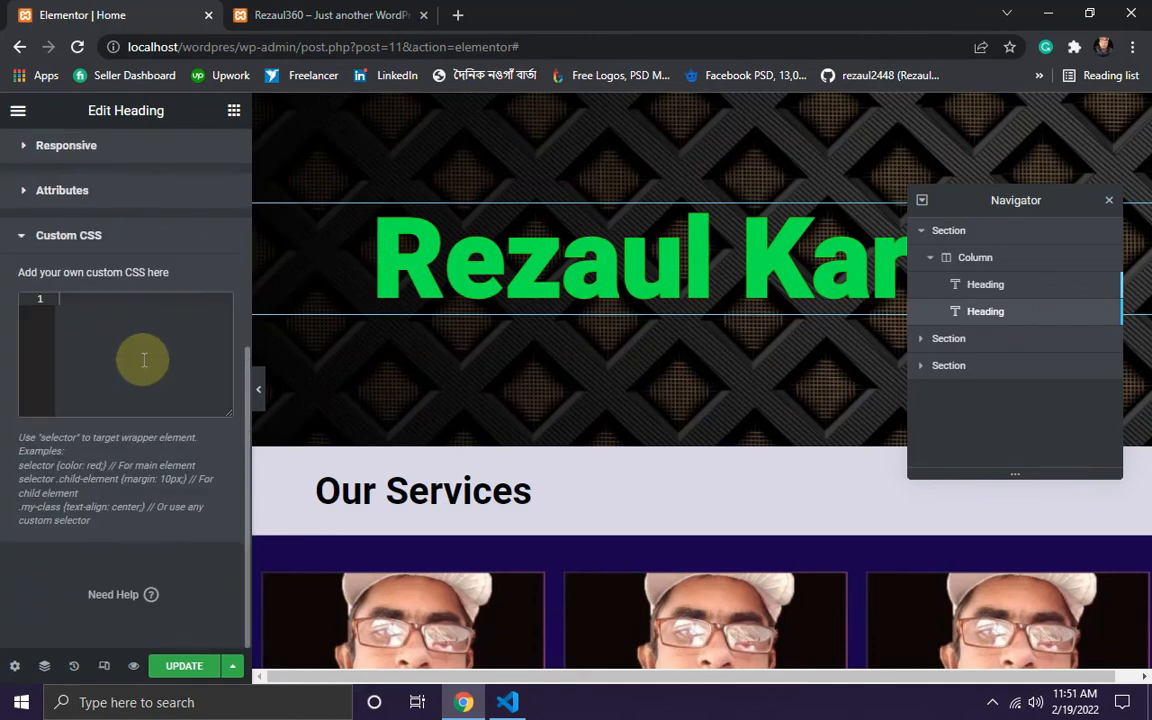
pyautogui.click(100, 314)
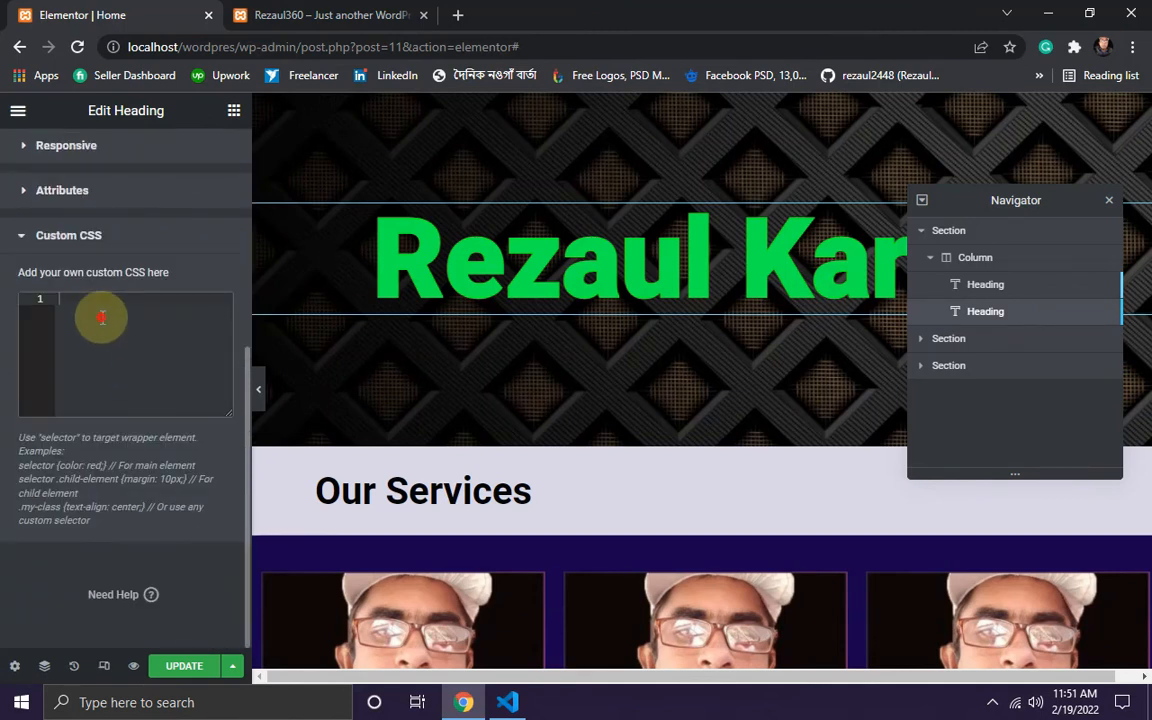
pyautogui.click(511, 700)
# - Select the water-wave animation CSS from line 9 to the end of the file in VS Code
pyautogui.scroll(-2, 562, 389)
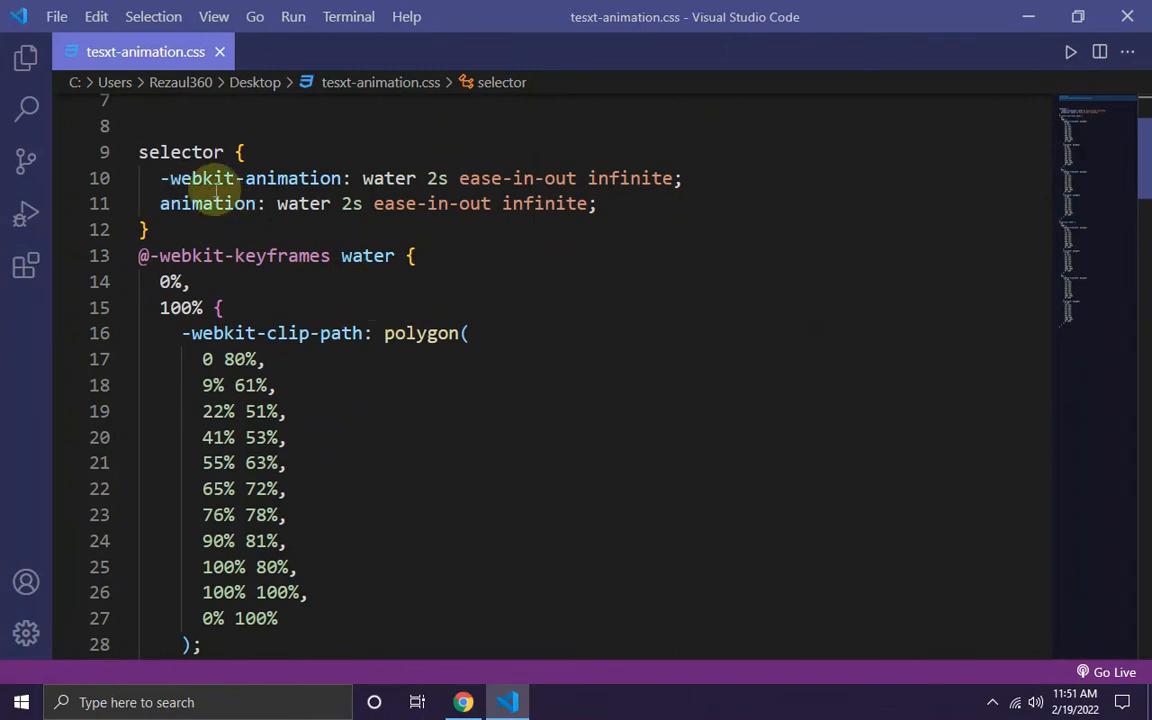
pyautogui.scroll(2, 140, 150)
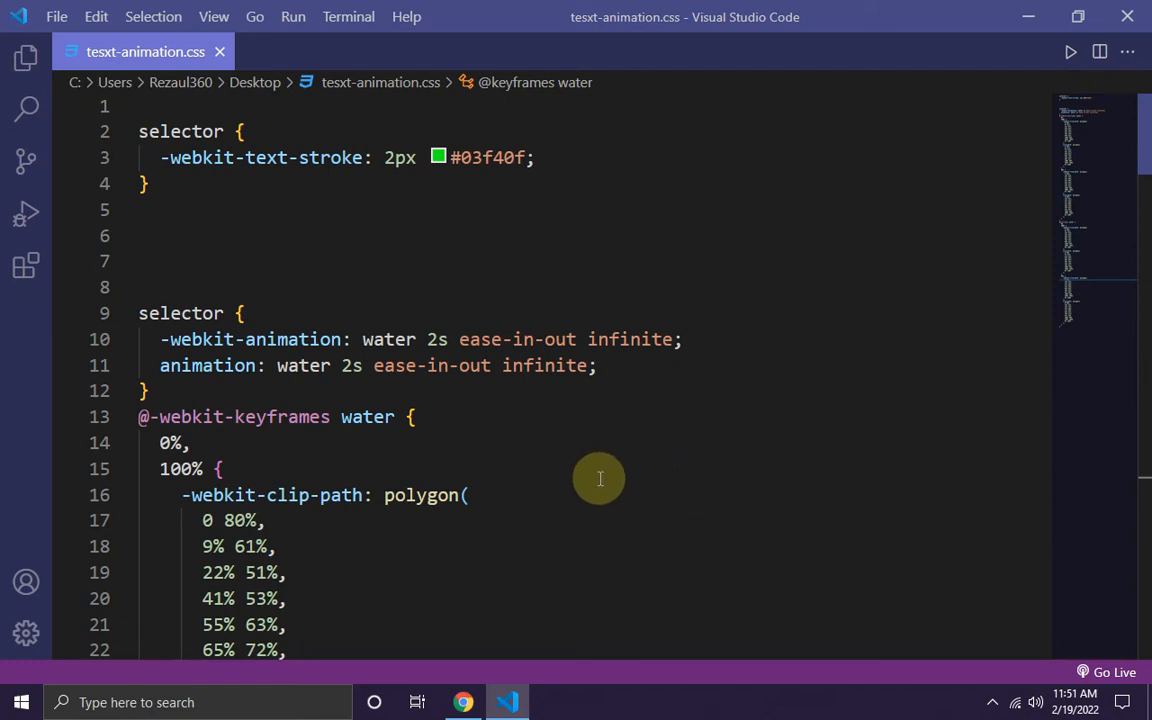
pyautogui.moveTo(141, 314); pyautogui.dragTo(256, 626)
pyautogui.hotkey('ctrl', 'c')
pyautogui.click(342, 278)
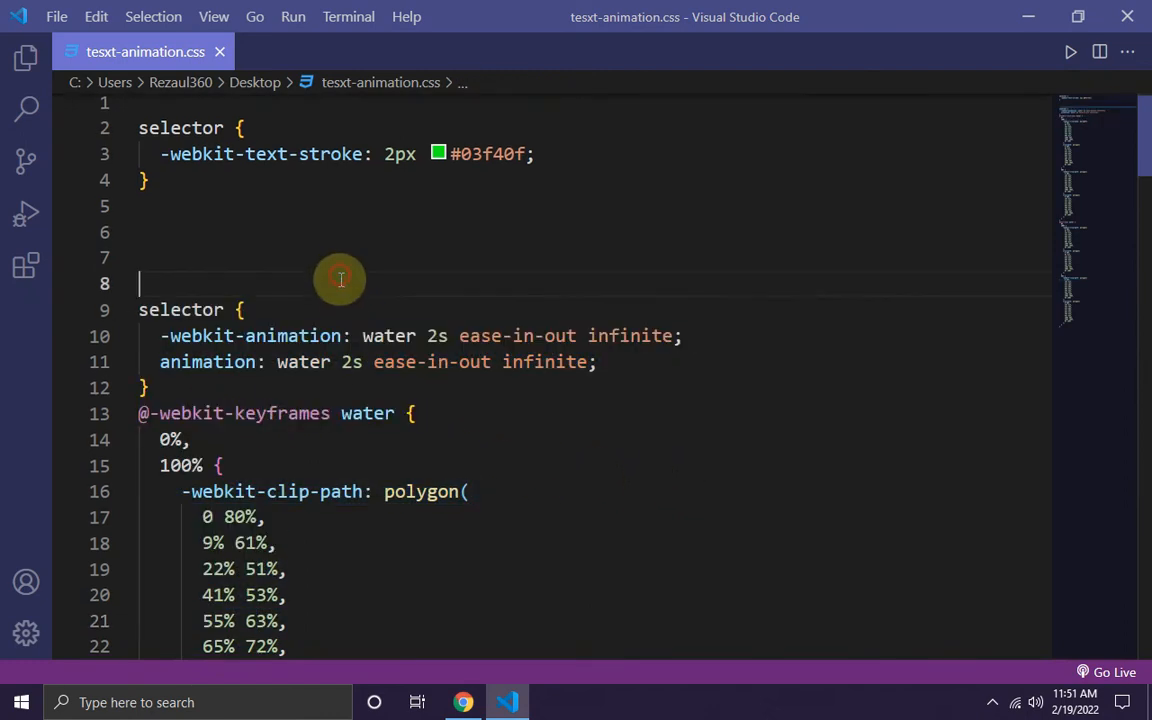
pyautogui.moveTo(139, 310); pyautogui.dragTo(265, 702)
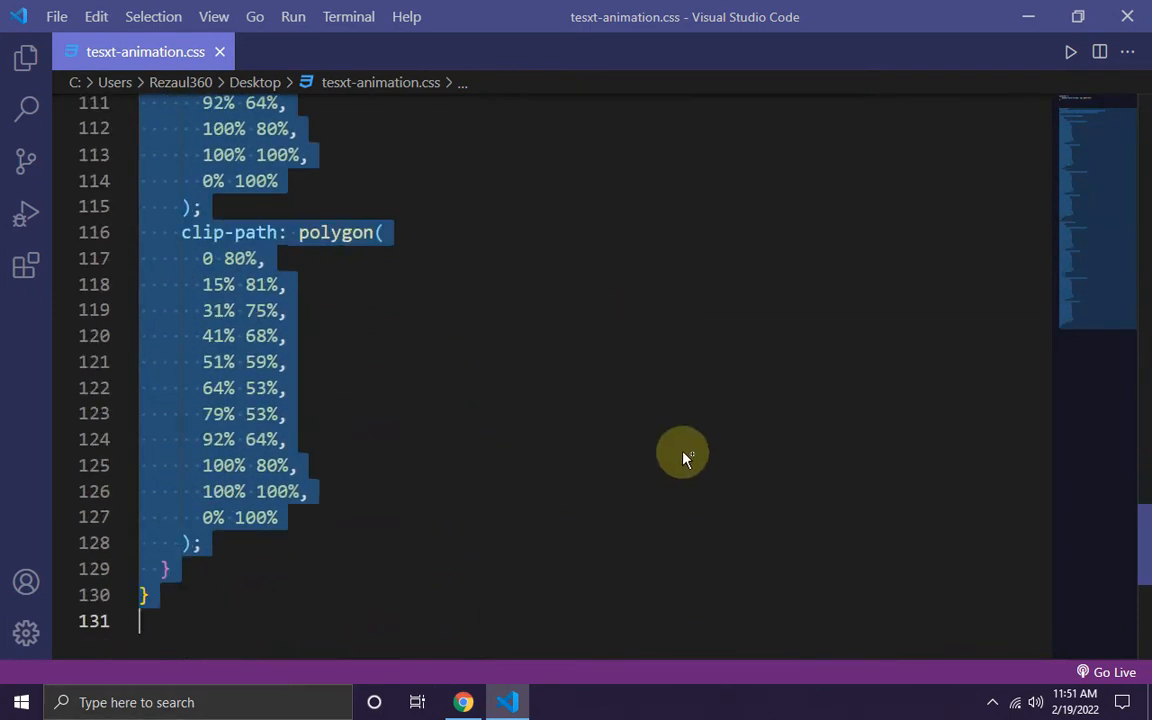
pyautogui.click(1030, 14)
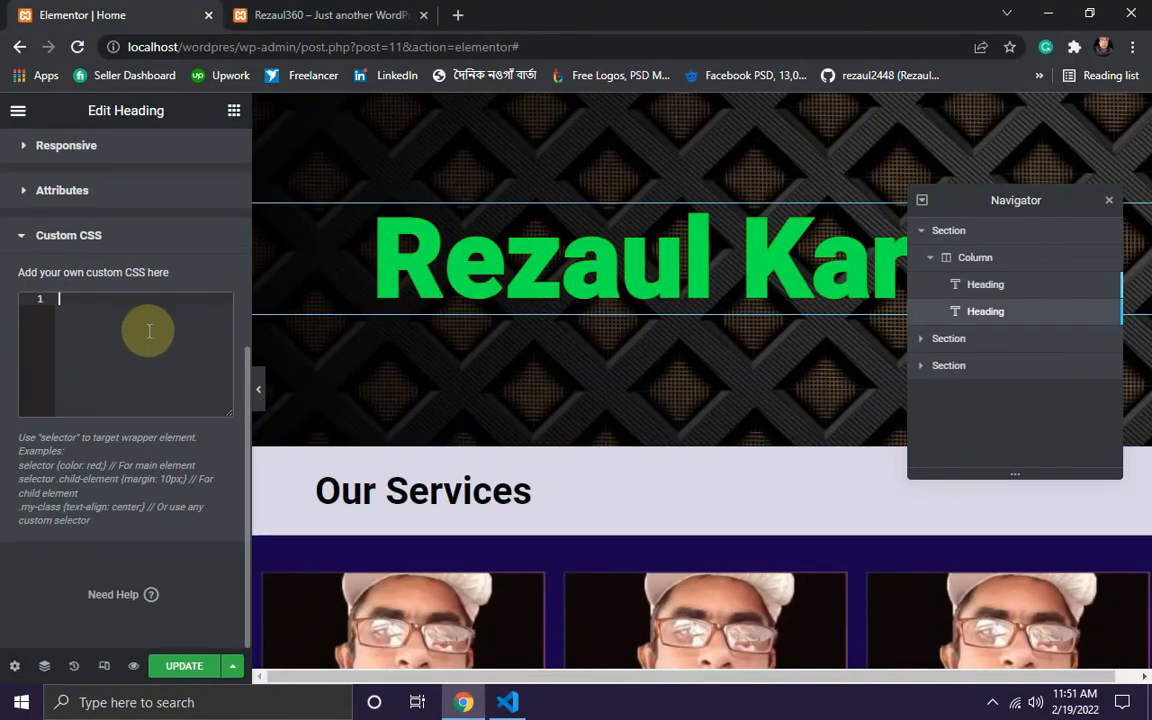
# - Paste the wave clip-path animation CSS into the heading's Custom CSS and save the page
pyautogui.hotkey('ctrl', 'v')
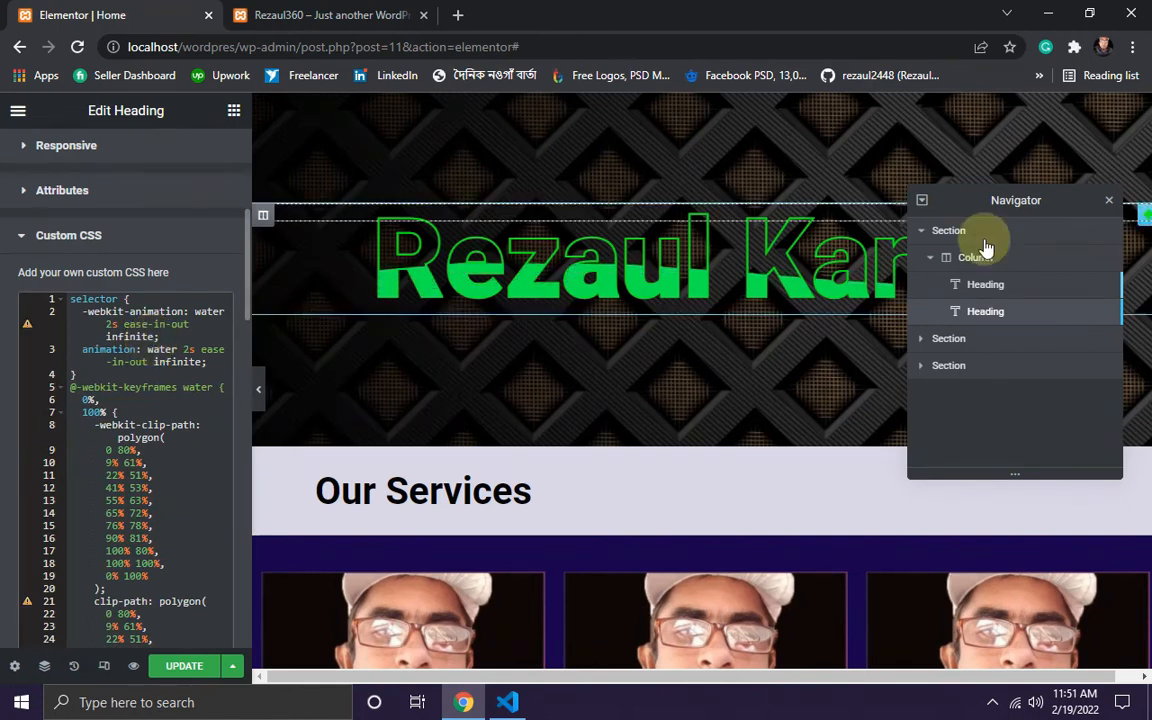
pyautogui.click(1106, 202)
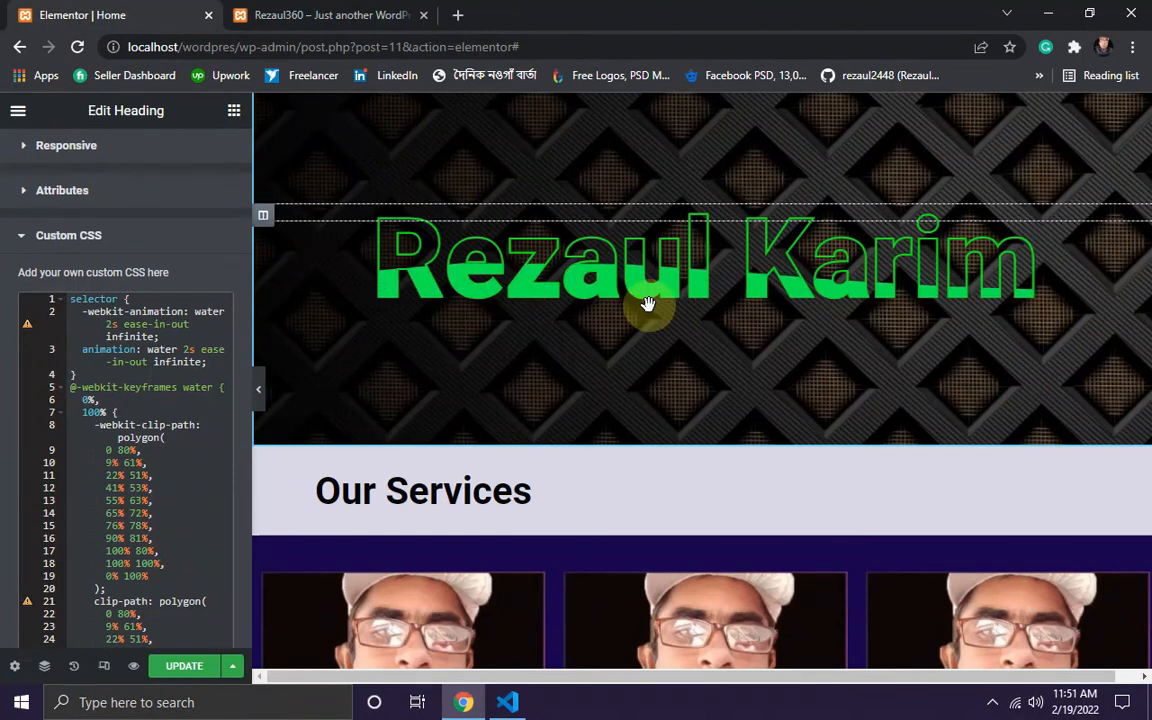
pyautogui.click(183, 668)
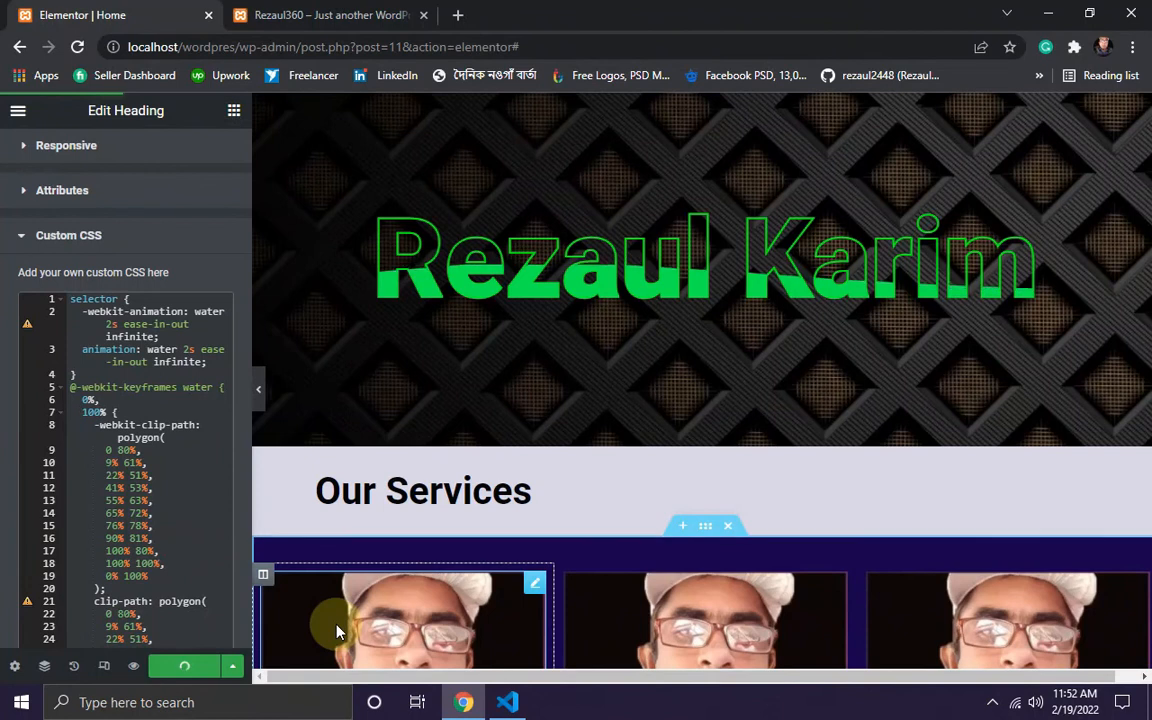
# - Reload the live Rezaul360 site tab to view the updated heading
pyautogui.click(323, 15)
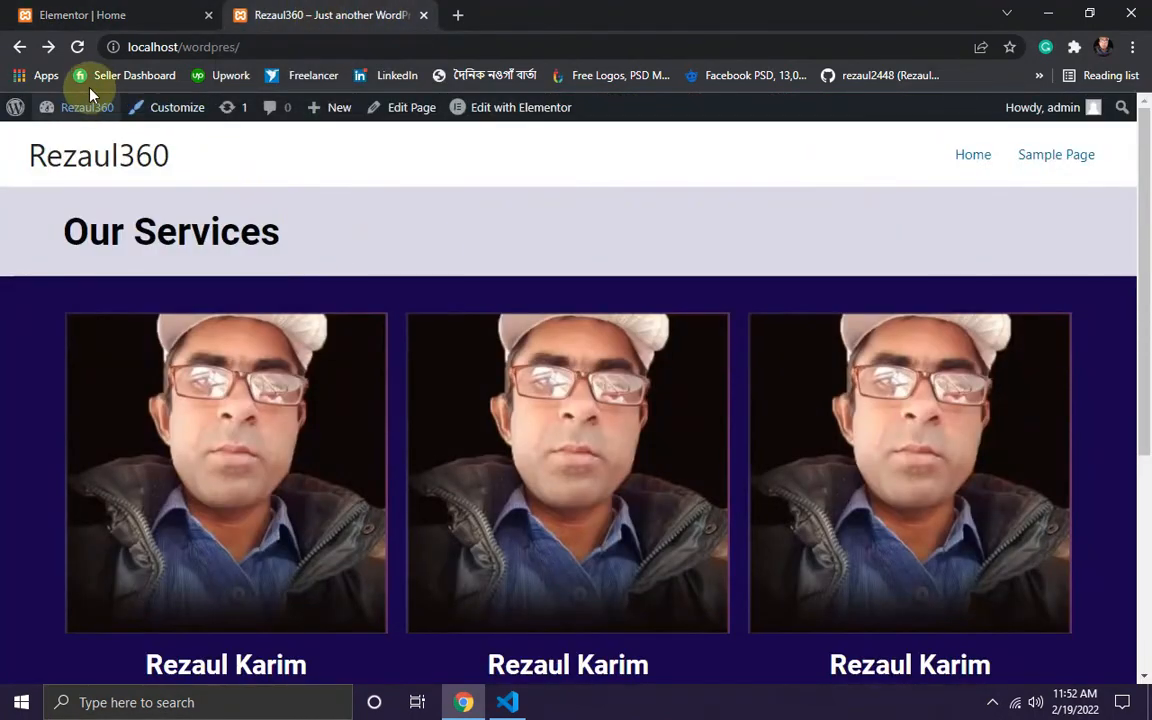
pyautogui.click(77, 47)
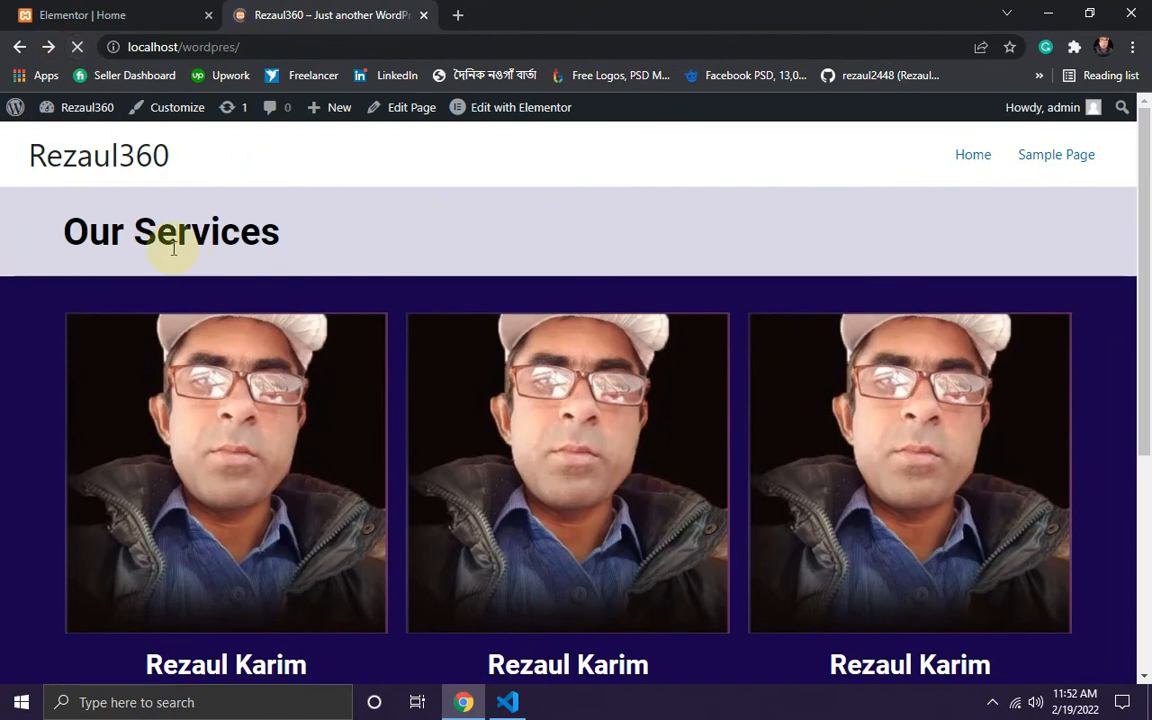